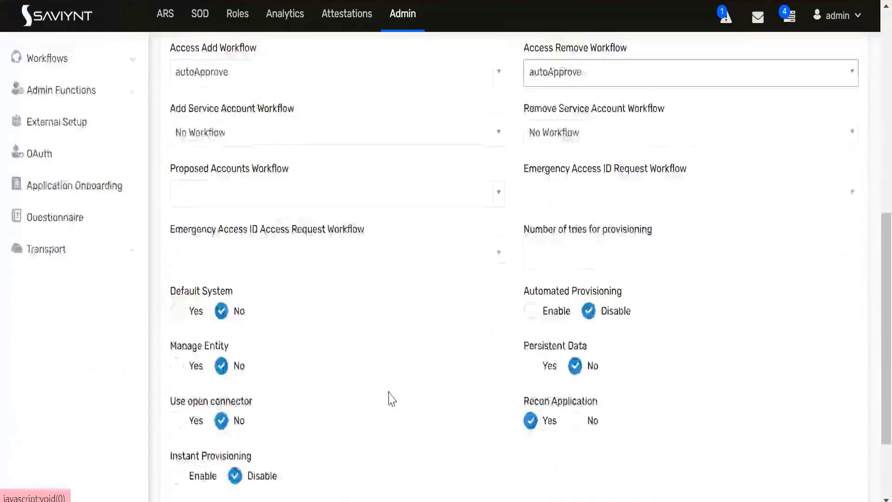
- Enable automated provisioning for the servicenow_demo security system and create the system
click(531, 204)
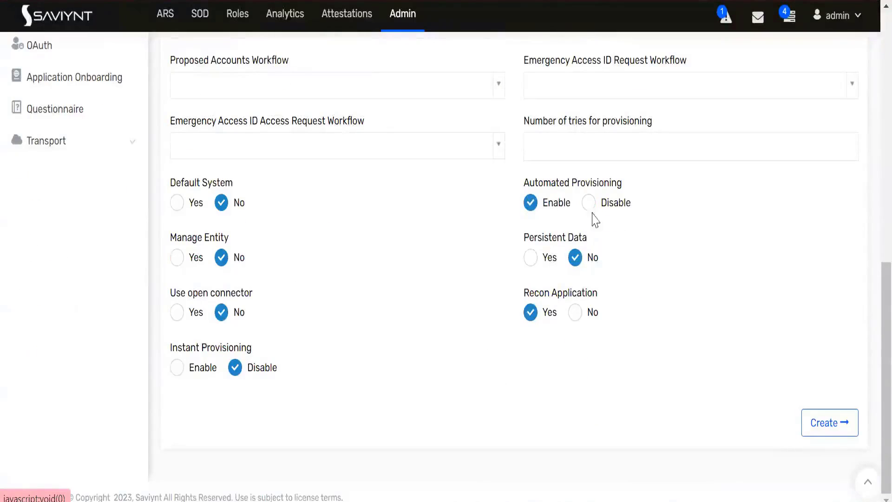
click(835, 424)
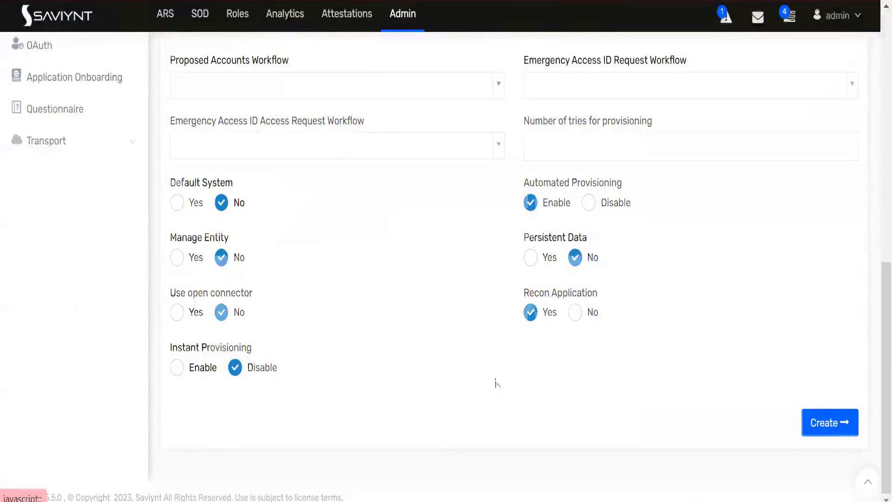
scroll(333, 270, down, 11)
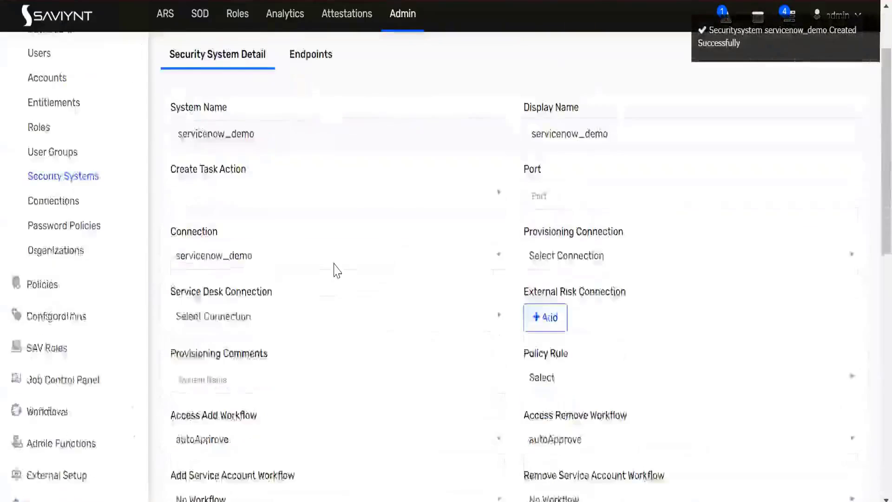
scroll(335, 270, down, 2)
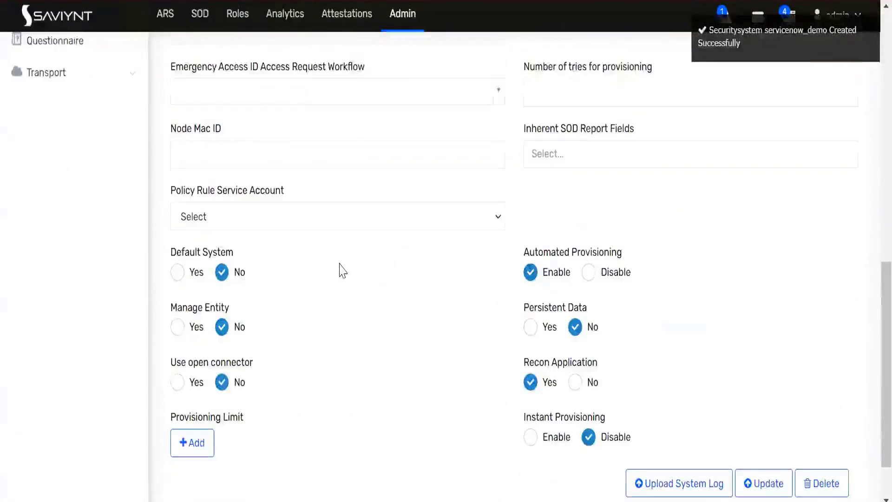
scroll(337, 267, up, 13)
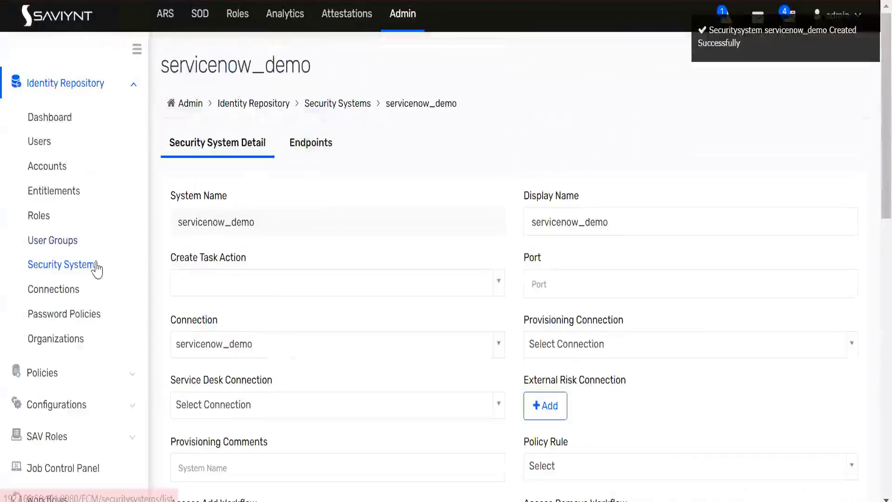
- Start creating a new endpoint from the endpoint list of the security systems
click(96, 267)
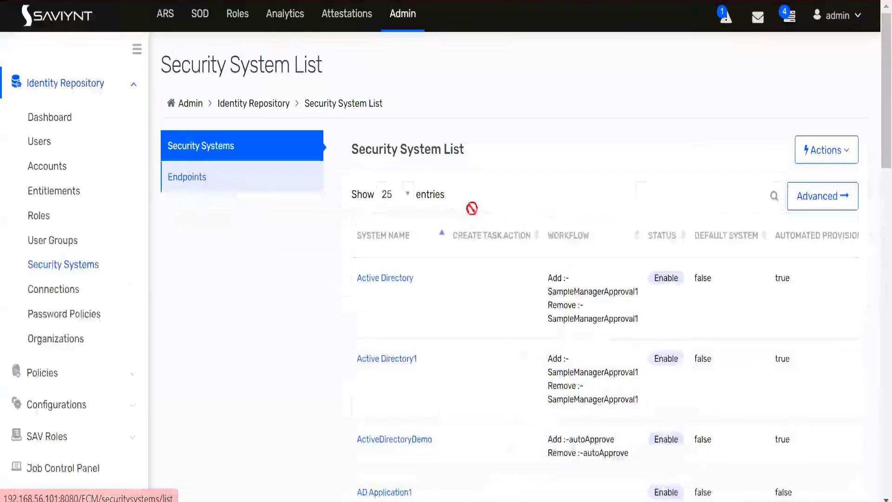
click(713, 200)
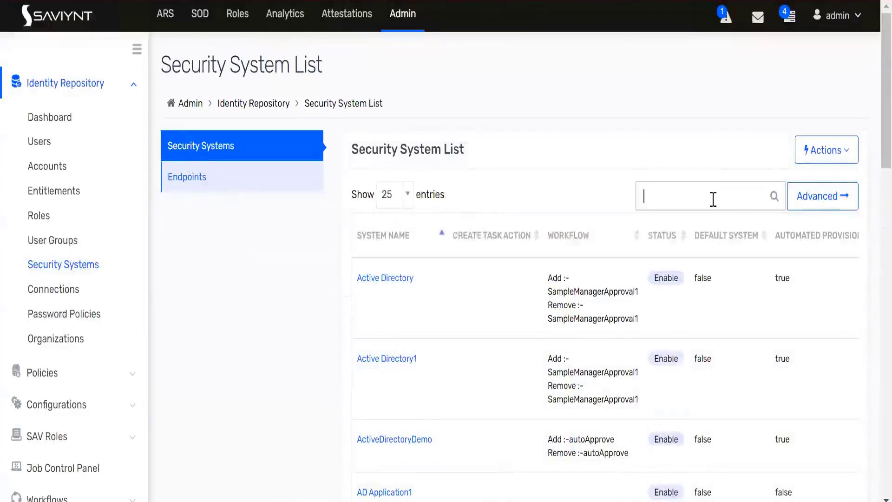
click(802, 160)
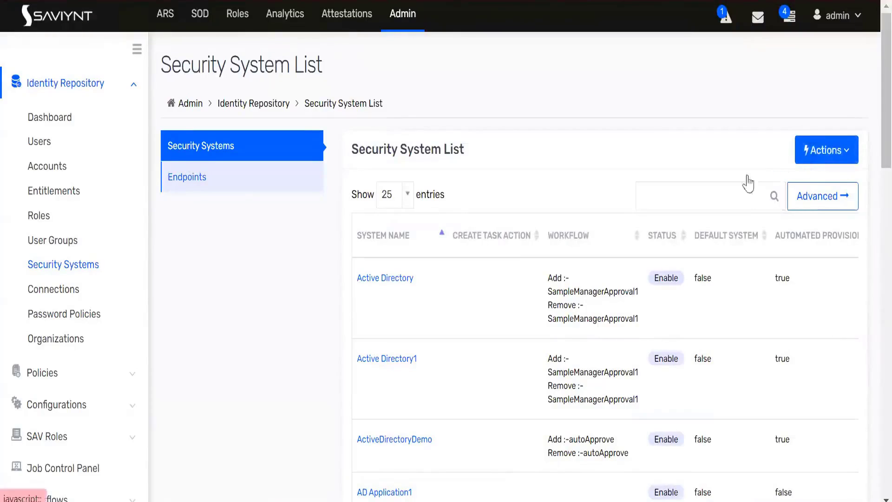
click(242, 184)
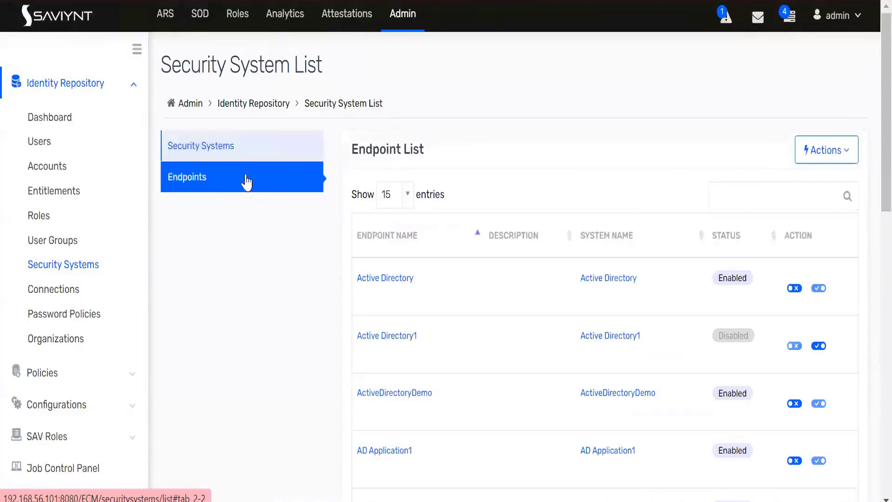
click(811, 158)
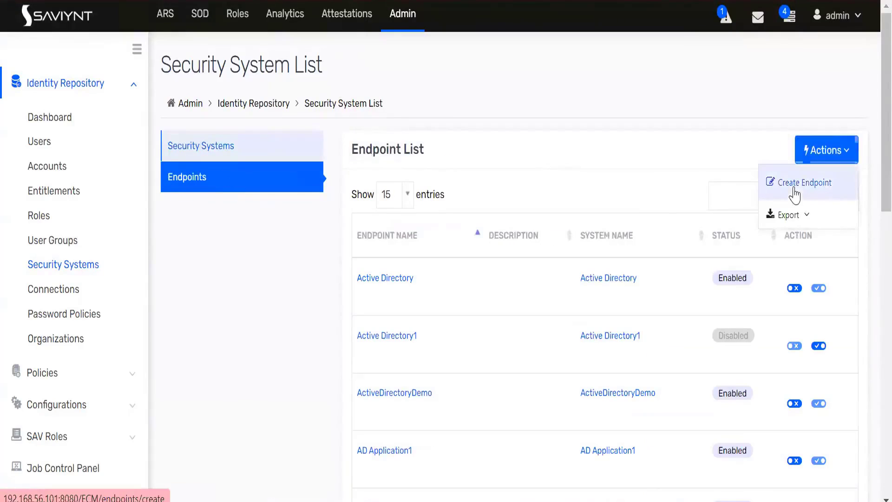
click(794, 190)
- Enter servicenow_demo as both the endpoint name and the display name of the new endpoint
click(255, 249)
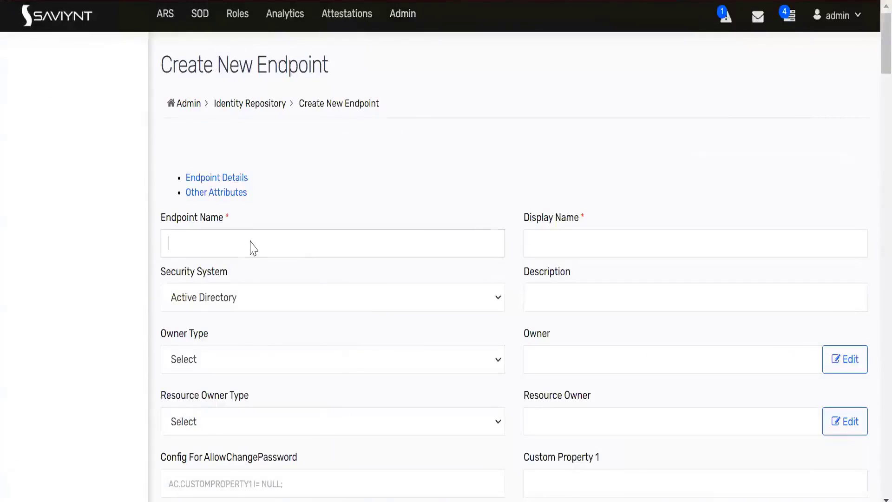
text(servicenow_demo)
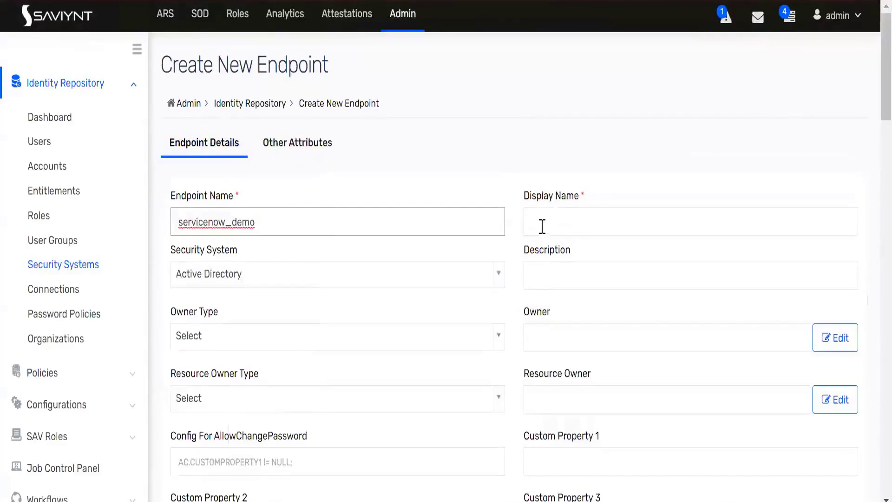
click(542, 225)
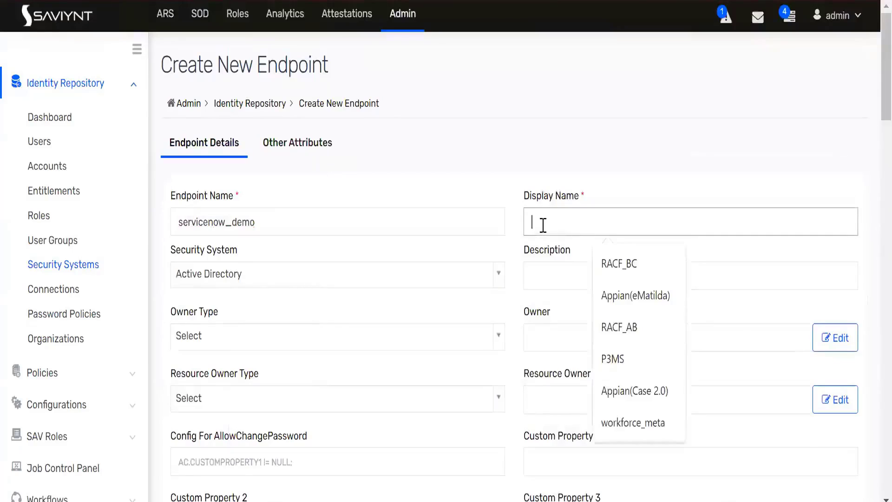
text(servicenow_demo)
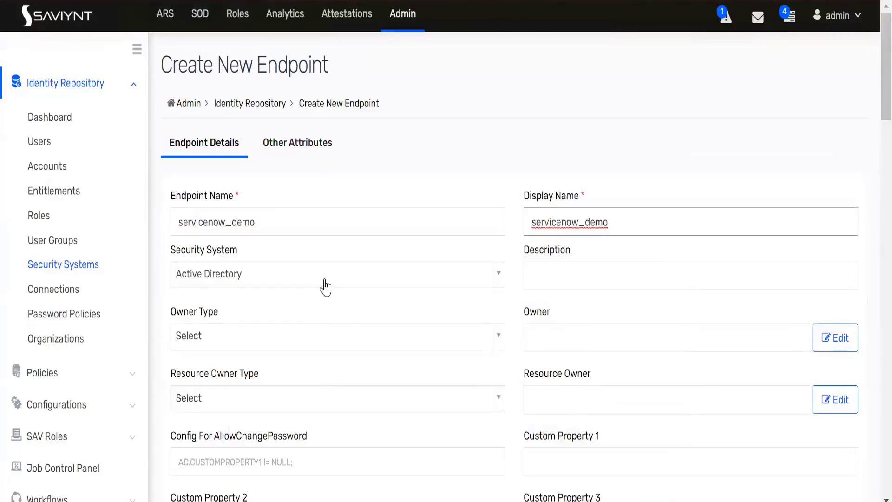
- Assign the servicenow_demo security system to the new endpoint
click(326, 285)
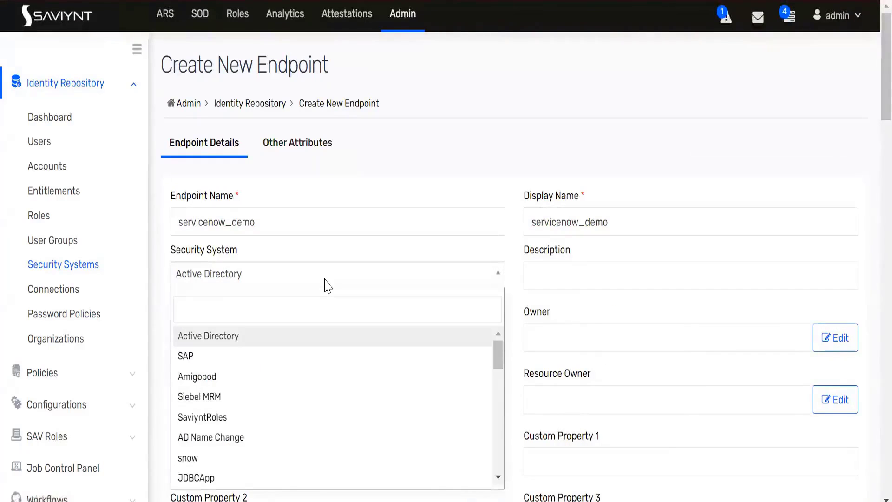
text(rest)
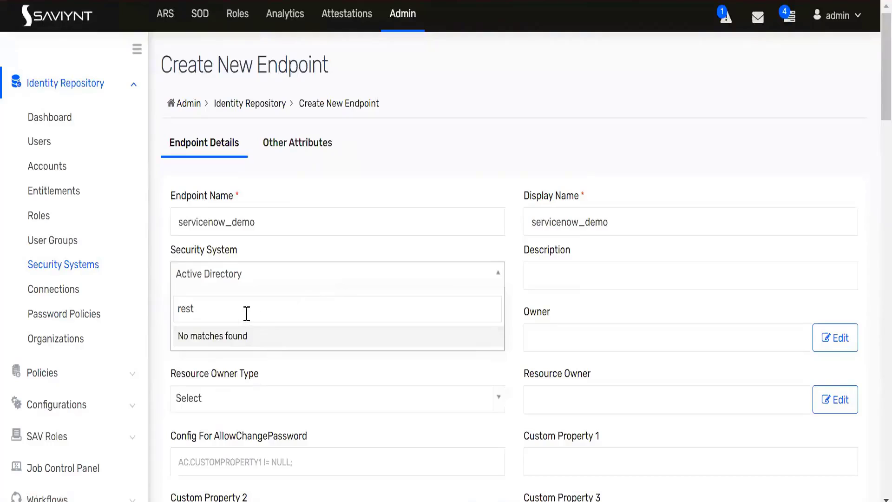
key(BackSpace)
key(BackSpace)
key(BackSpace)
key(BackSpace)
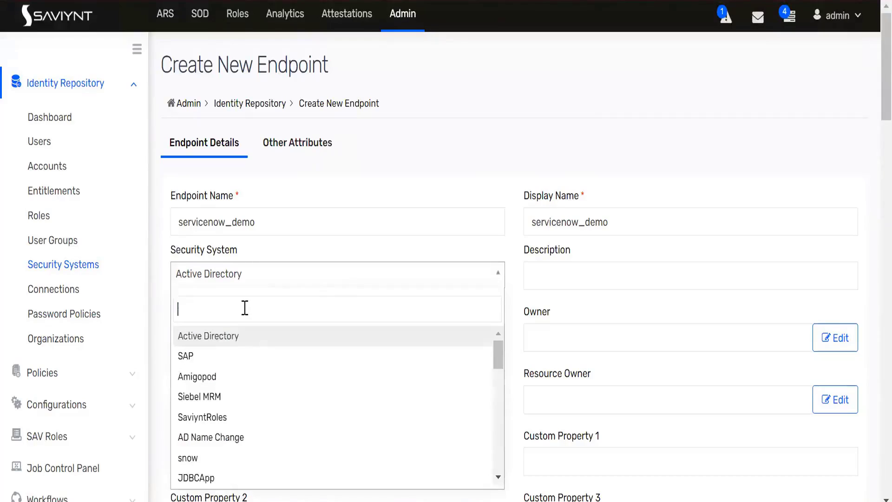
text(demo)
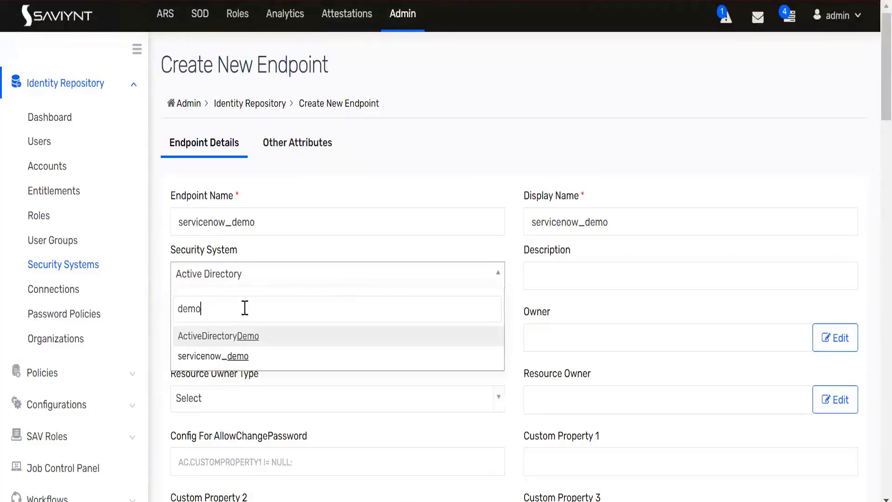
click(239, 353)
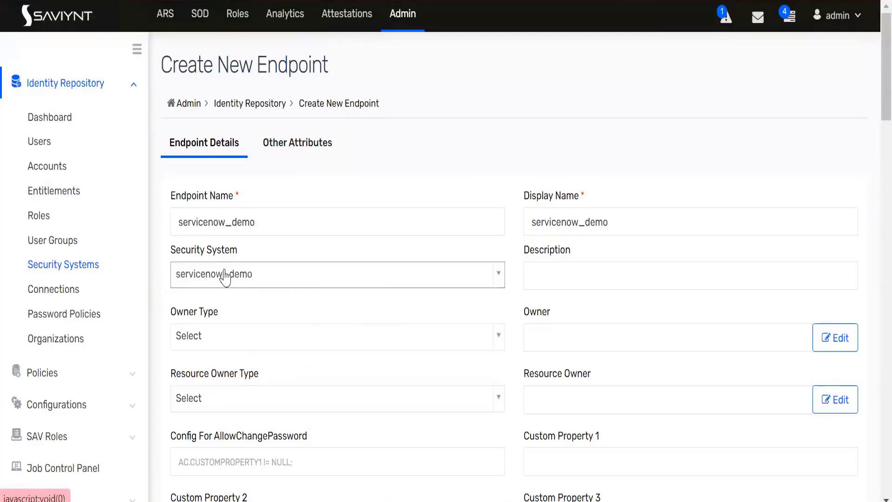
- Create the endpoint with the entered details, leaving the remaining properties at their defaults
scroll(409, 330, down, 15)
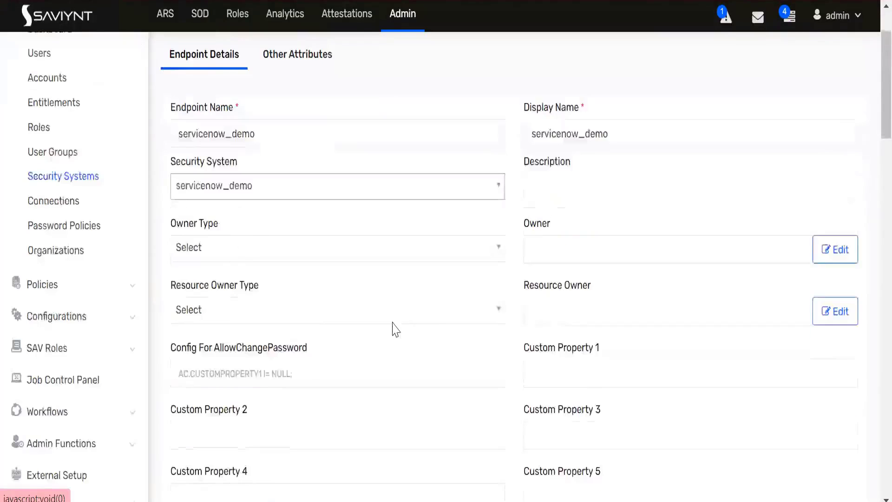
scroll(405, 353, down, 15)
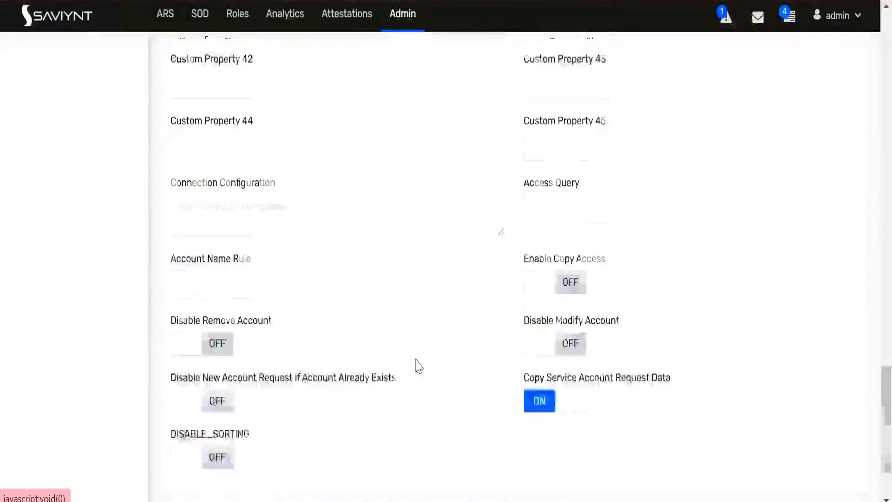
scroll(418, 367, down, 2)
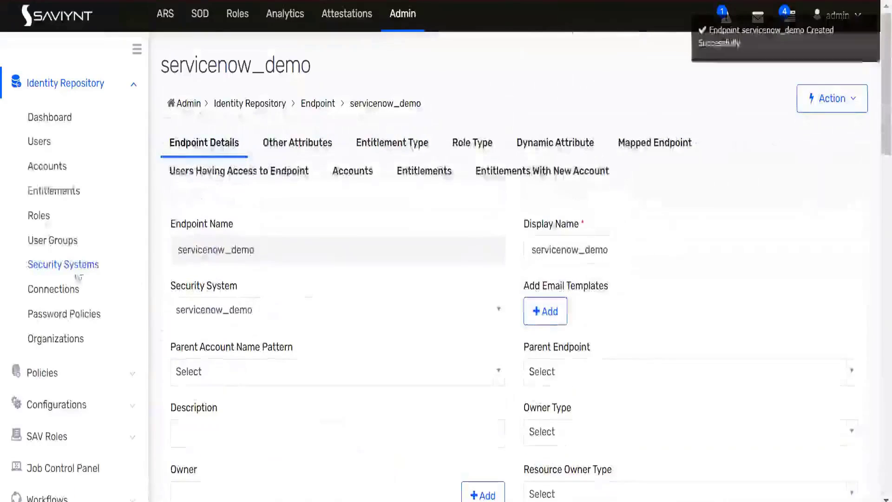
- Search the security systems for "demo" and open the servicenow_demo system
click(47, 264)
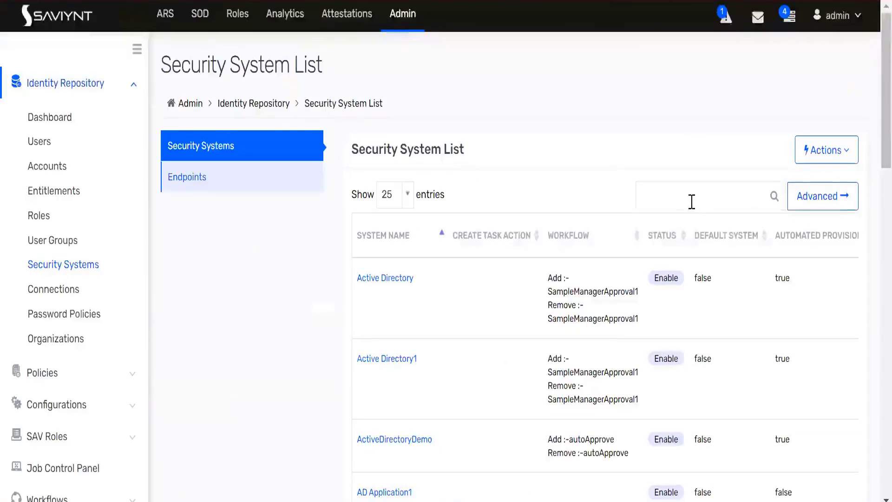
click(691, 201)
text(demo)
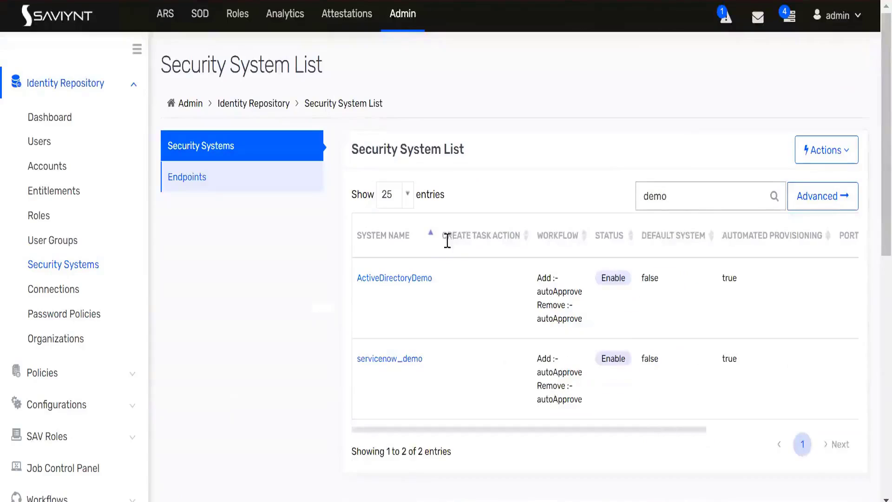
click(393, 353)
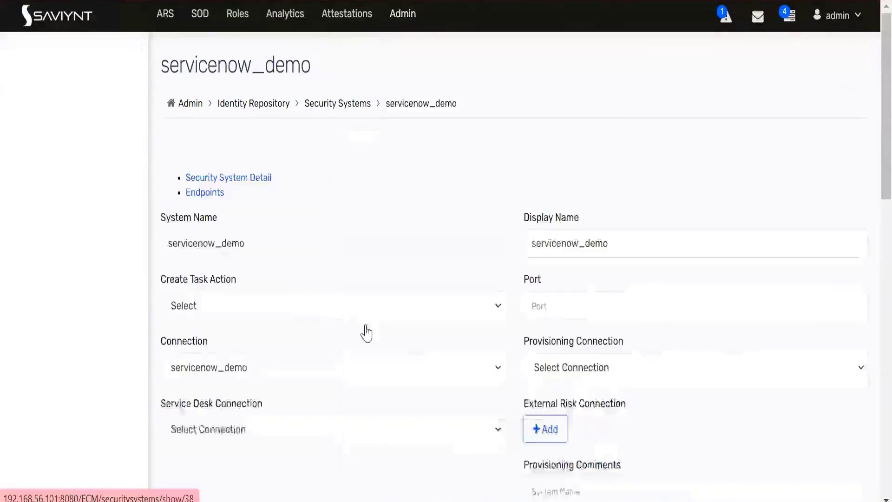
- Review the servicenow_demo security system's details and linked endpoints, along with the settings of its connection
scroll(246, 325, down, 2)
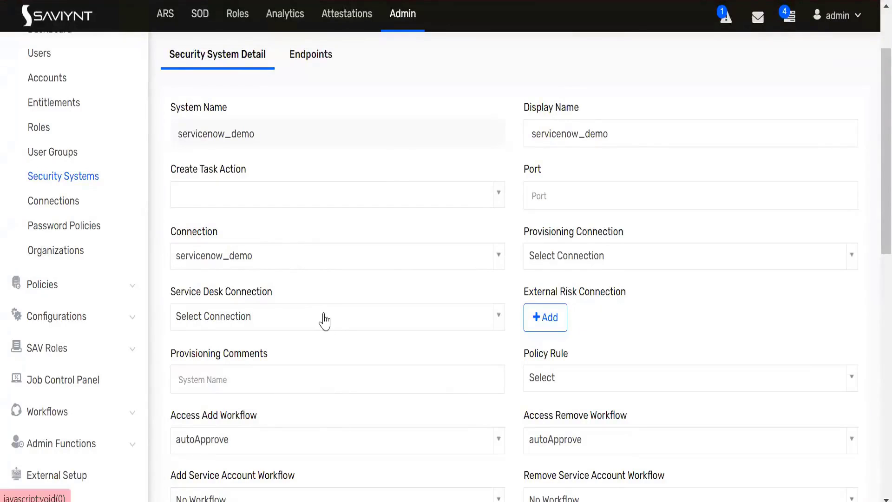
scroll(337, 320, up, 2)
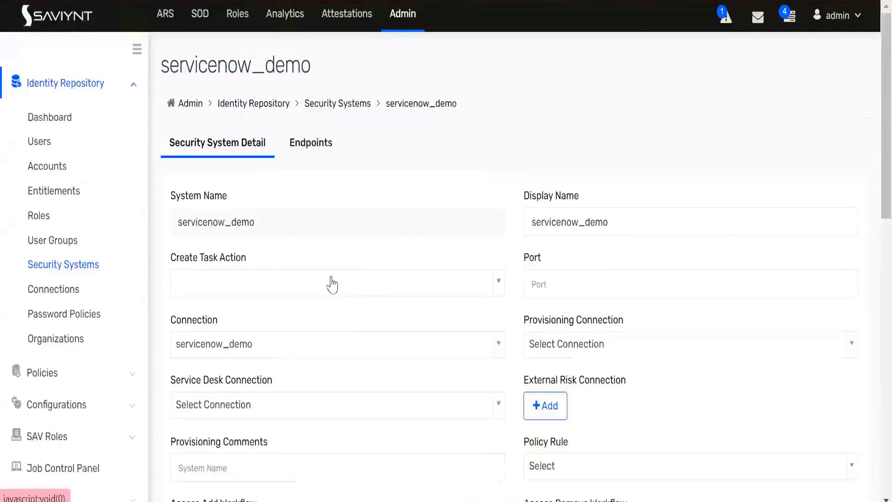
click(314, 153)
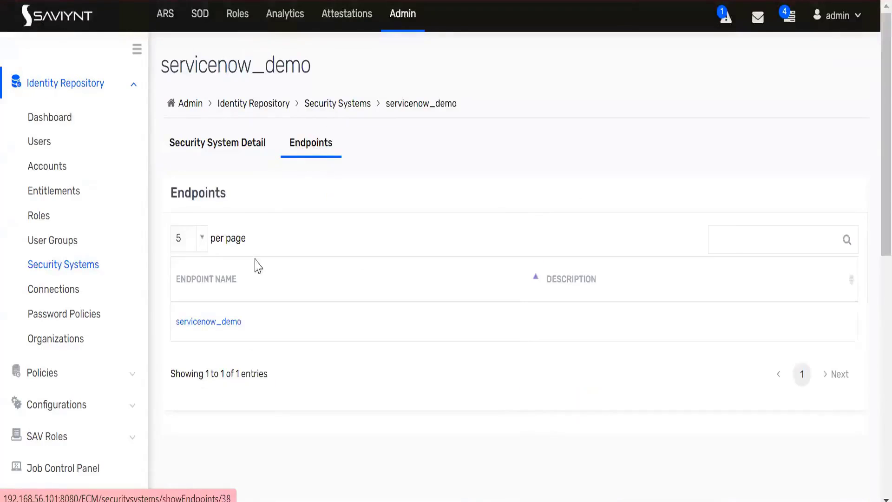
click(240, 155)
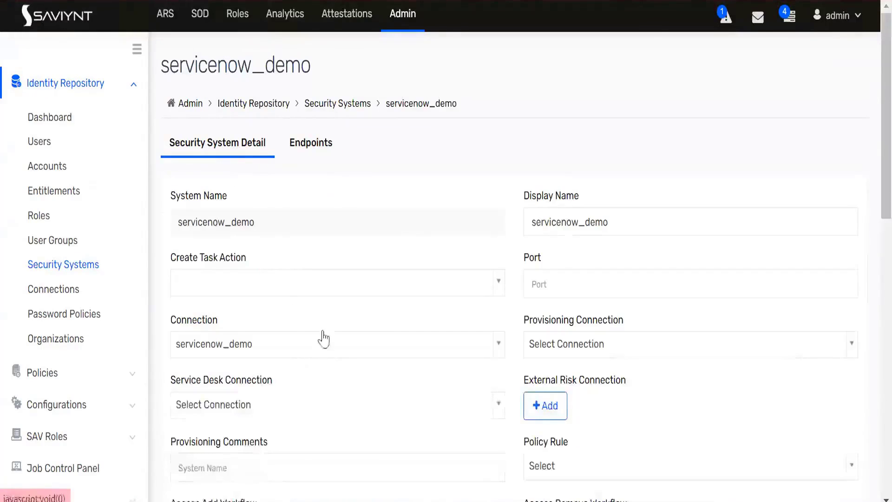
scroll(324, 337, down, 2)
scroll(324, 336, down, 6)
scroll(325, 332, up, 2)
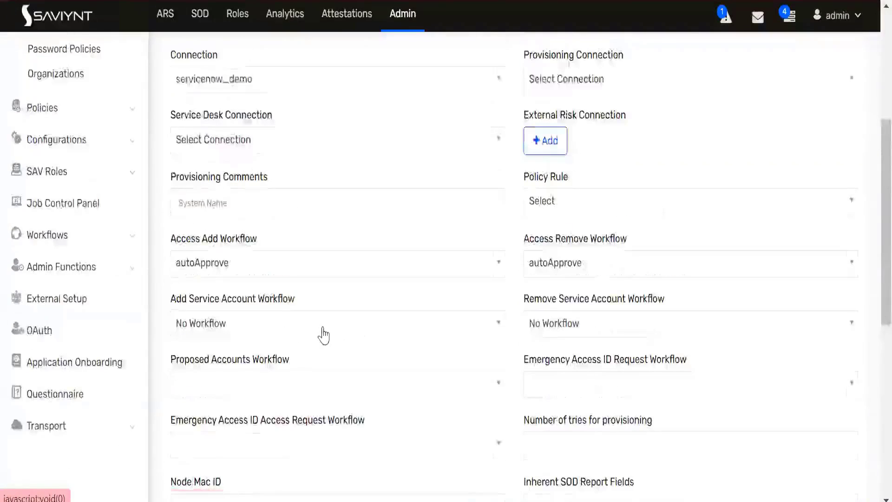
scroll(327, 331, up, 4)
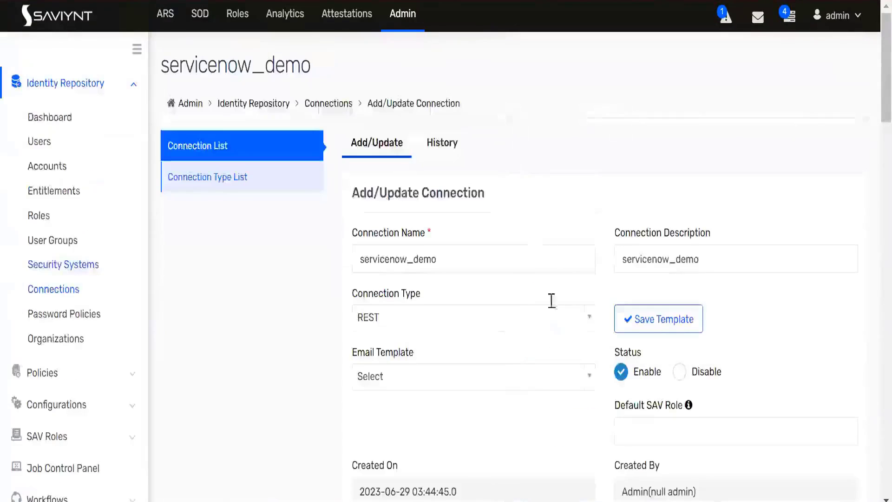
scroll(551, 305, down, 4)
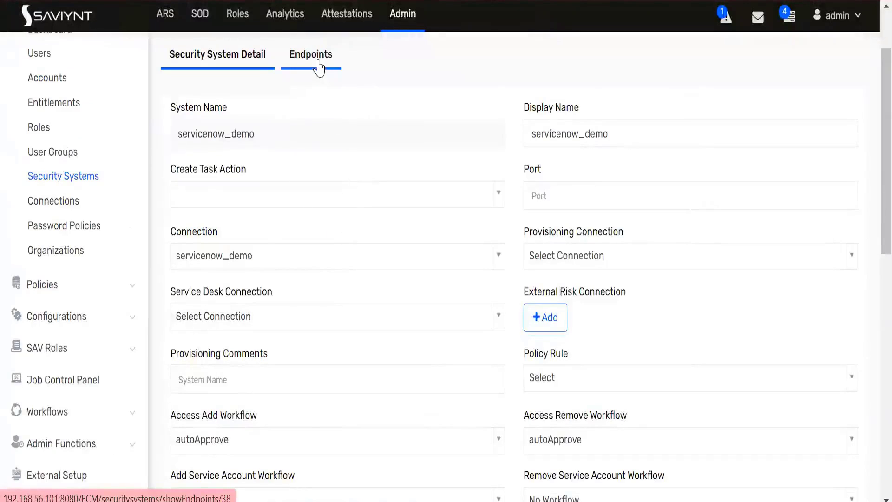
- Open the servicenow_demo endpoint from its security system and view the endpoint's accounts list
click(319, 69)
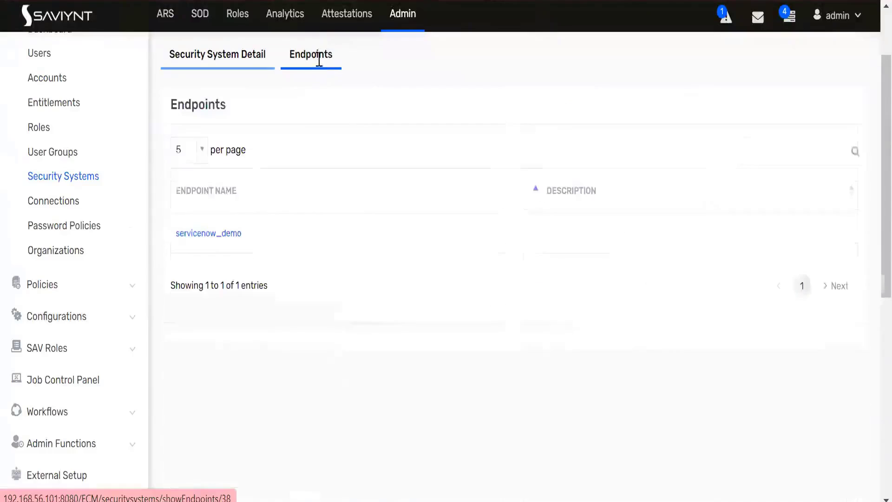
click(220, 233)
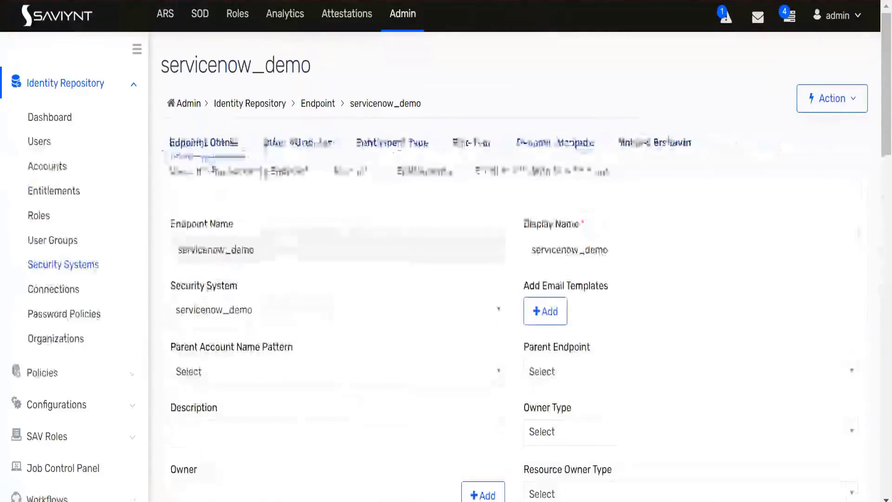
click(358, 171)
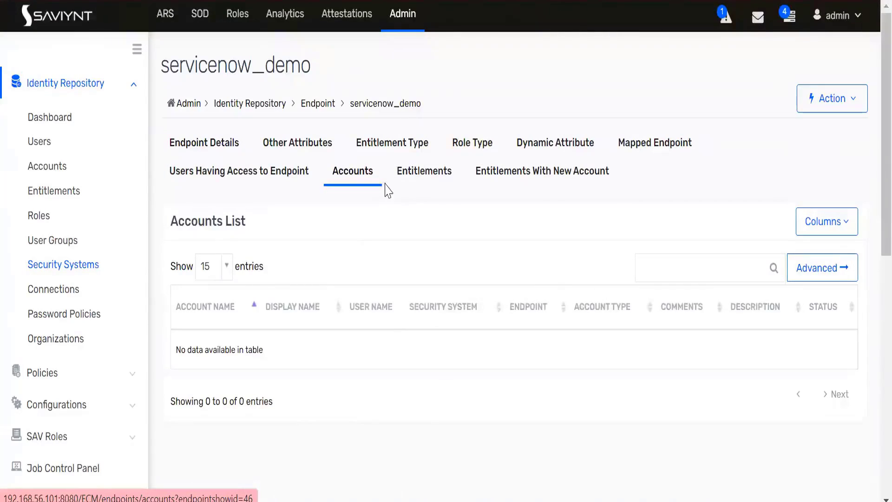
- Open the Data jobs in the Job Control Panel and review the existing Application Data Import (Multi Threaded) job and its available actions
scroll(76, 313, down, 4)
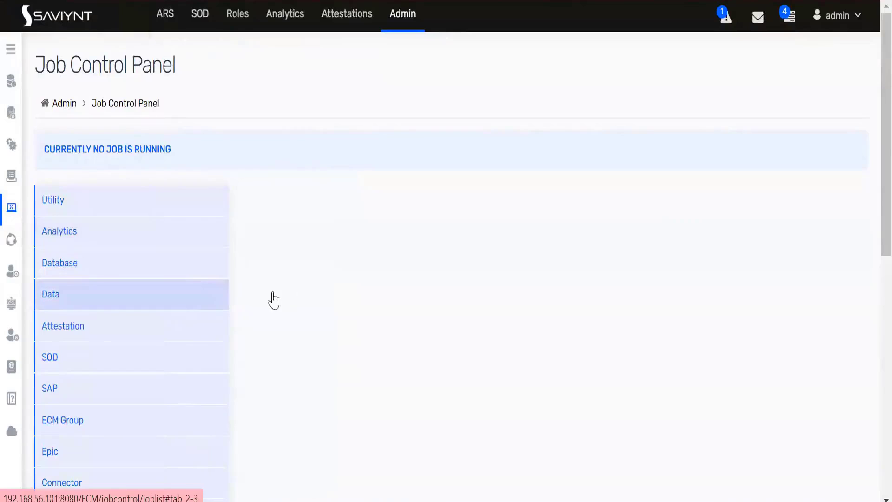
scroll(159, 344, down, 4)
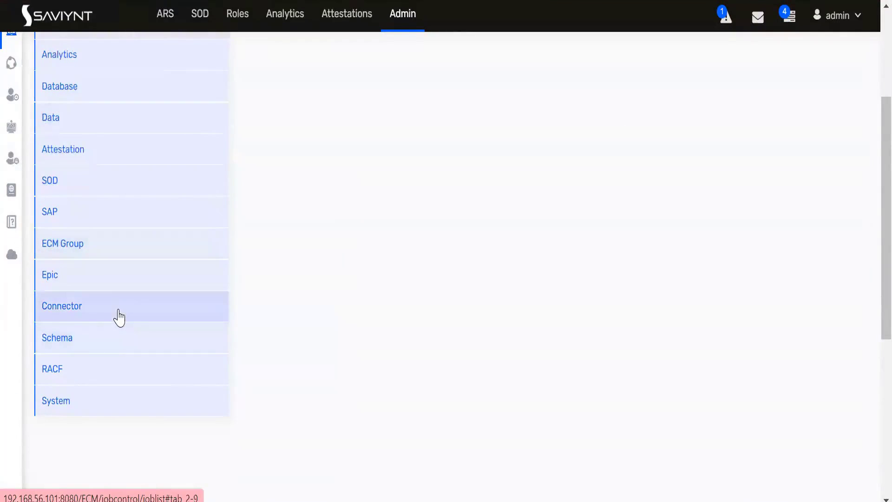
scroll(120, 318, up, 2)
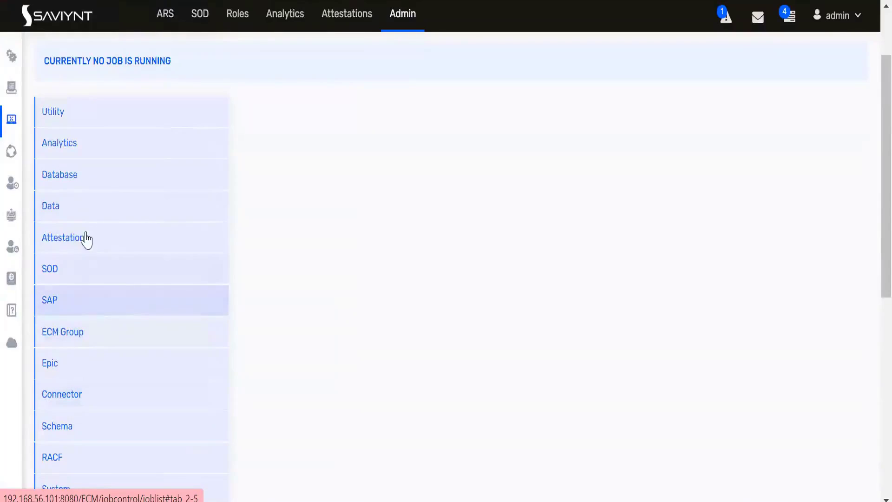
click(85, 214)
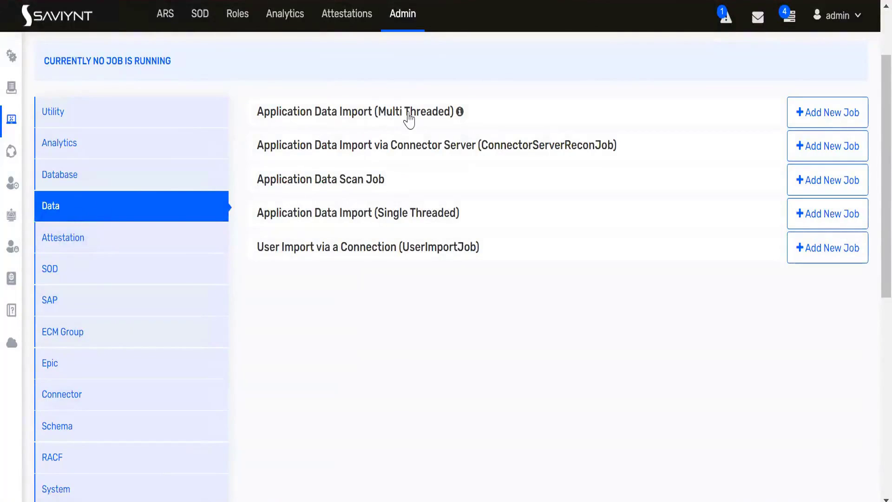
click(426, 117)
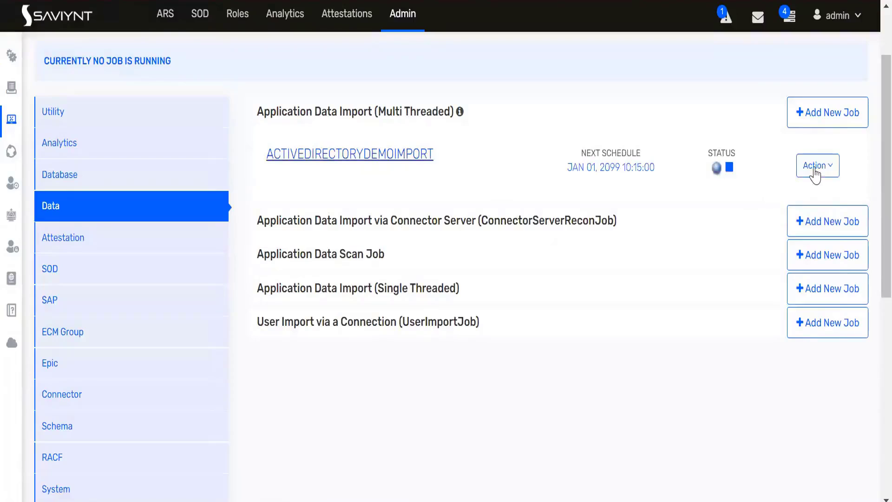
click(815, 173)
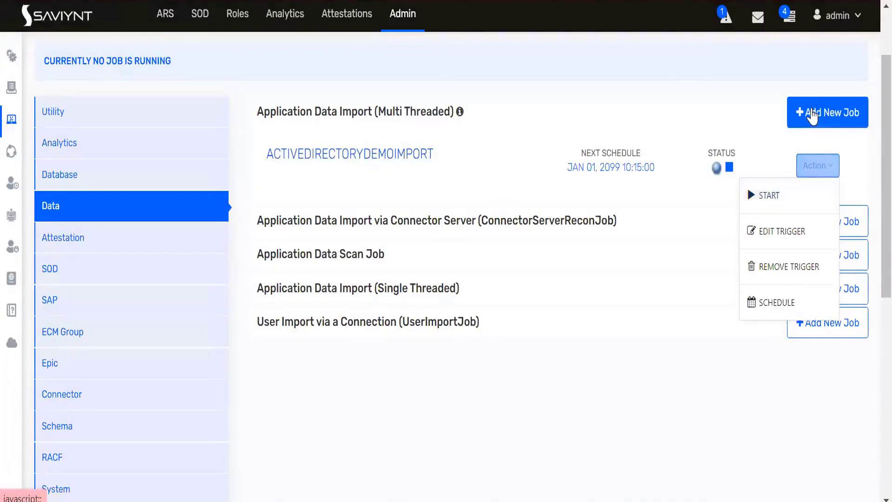
- Create a new Application Data Import (Multi Threaded) job named SErviceNow_demo
click(812, 118)
click(455, 139)
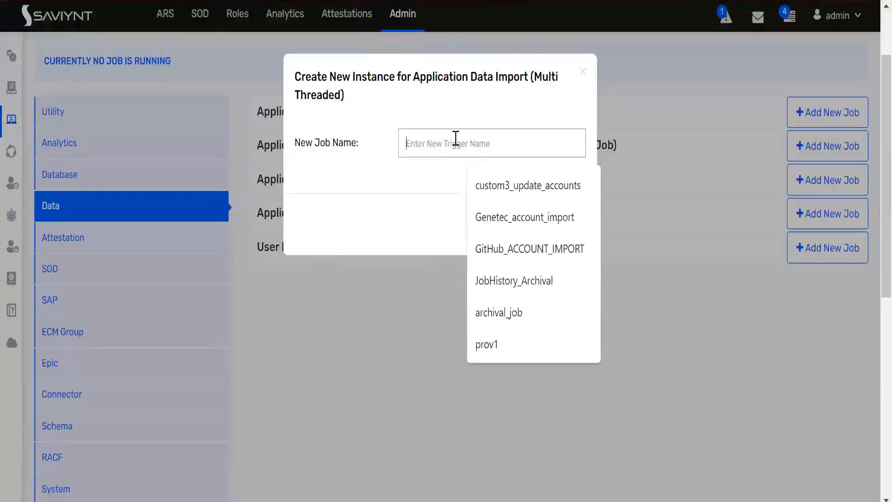
text(SErviceNow_demo)
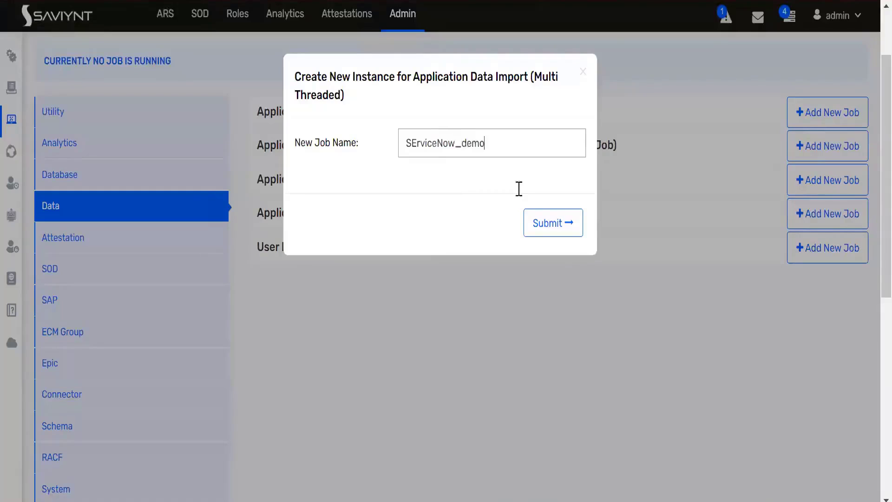
click(552, 227)
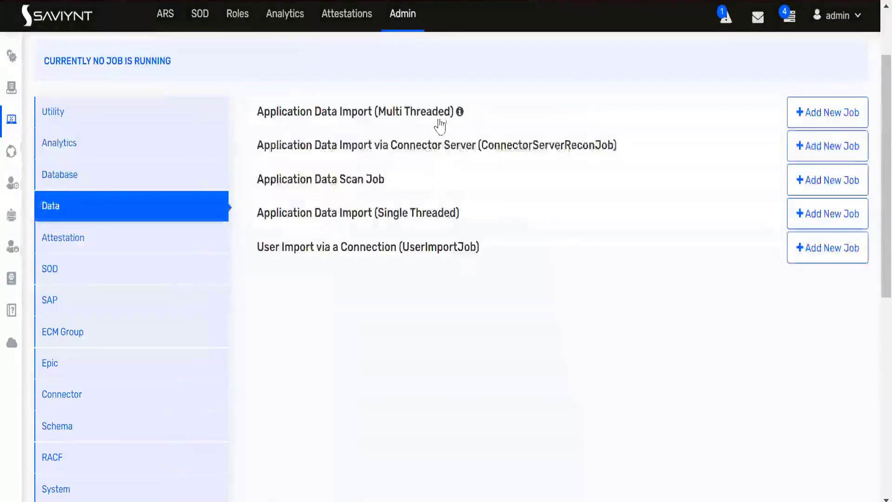
- Start the new ServiceNow demo import job and choose servicenow_demo as its system
click(440, 117)
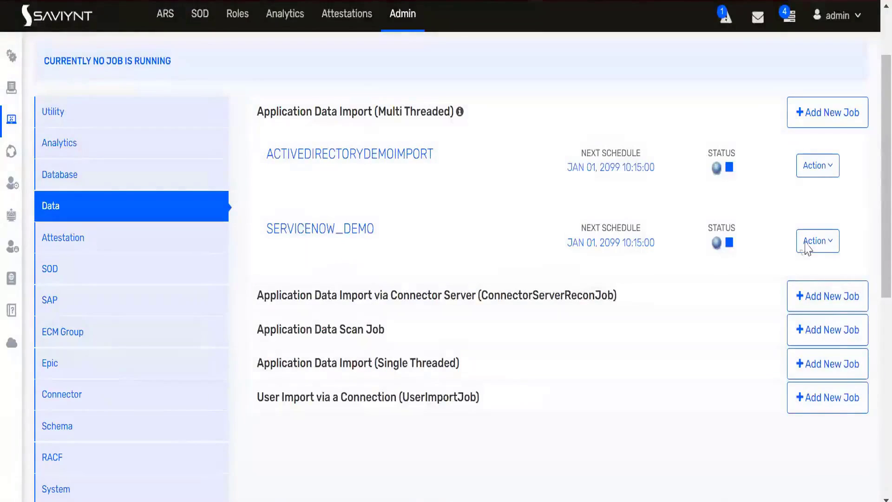
click(808, 240)
click(793, 272)
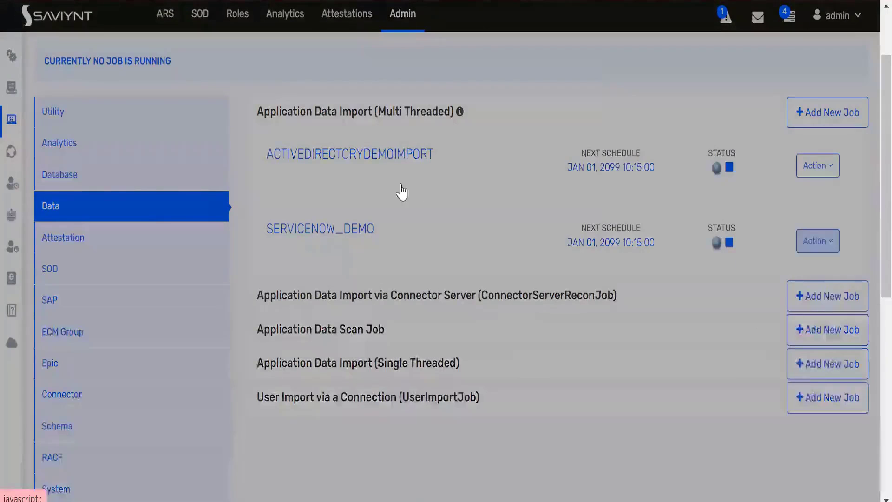
click(374, 147)
text(d)
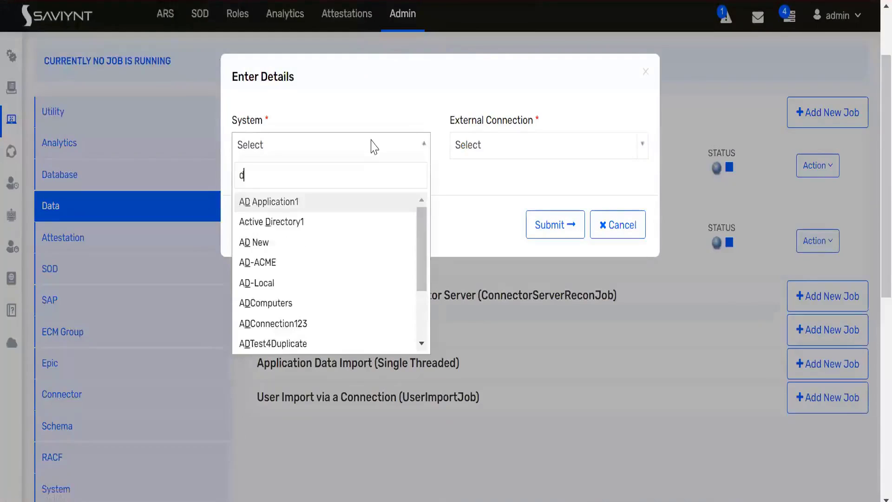
text(em)
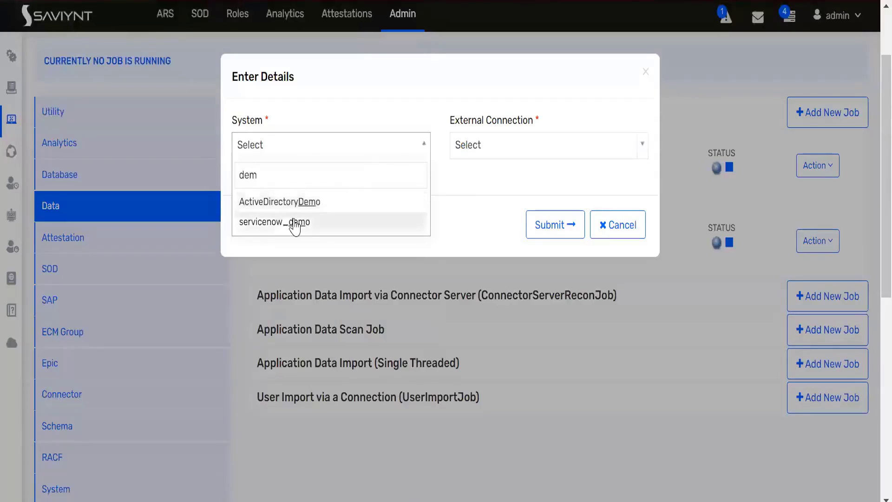
click(297, 223)
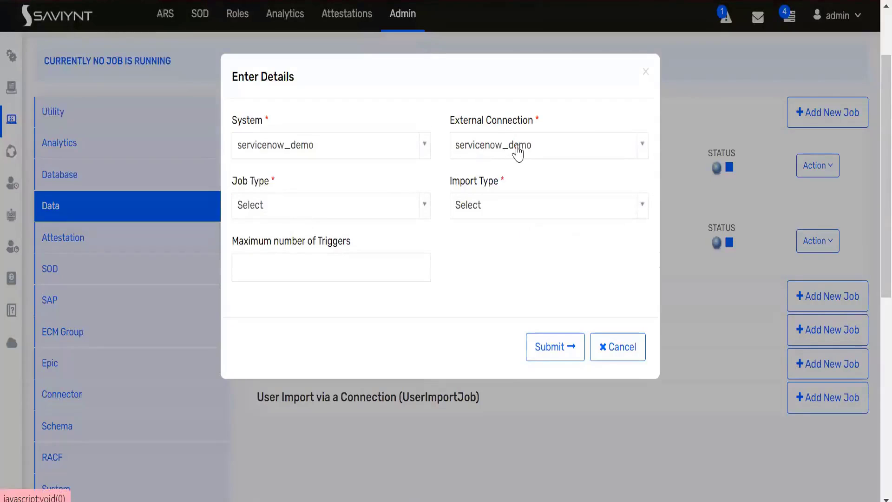
- Set the job type to Full Import and the import type to Accounts, and submit the job run
click(336, 207)
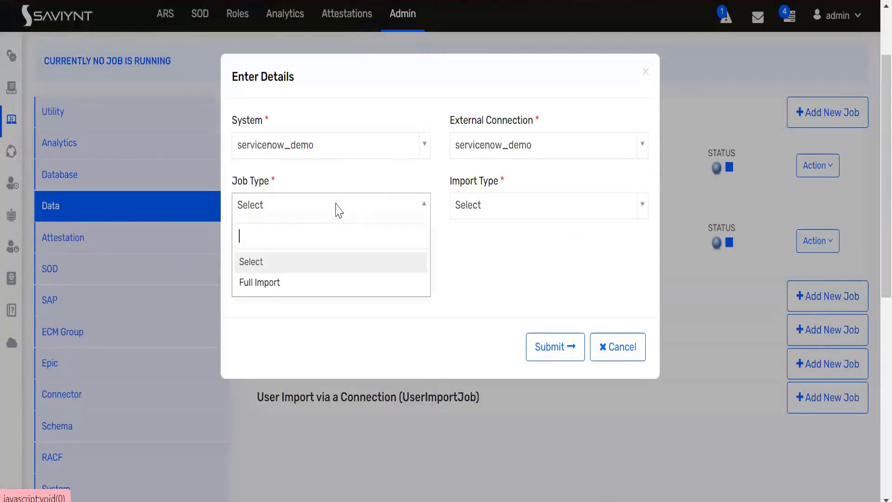
click(267, 281)
click(477, 204)
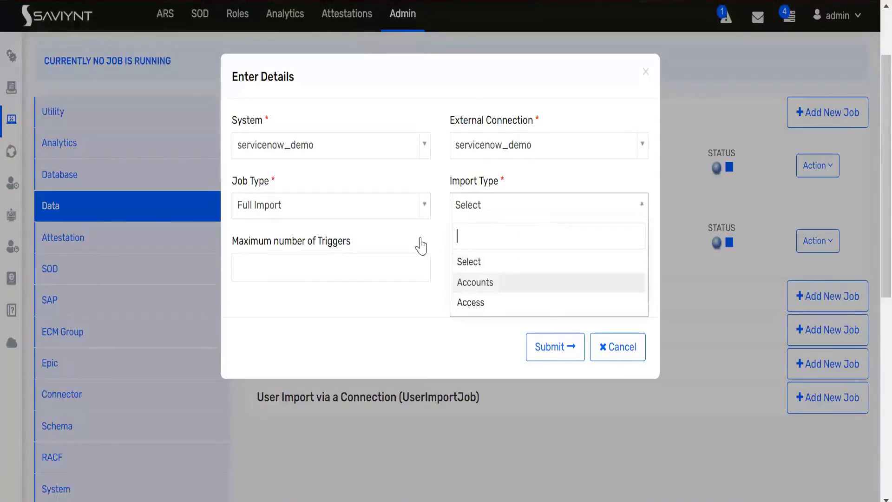
key(Return)
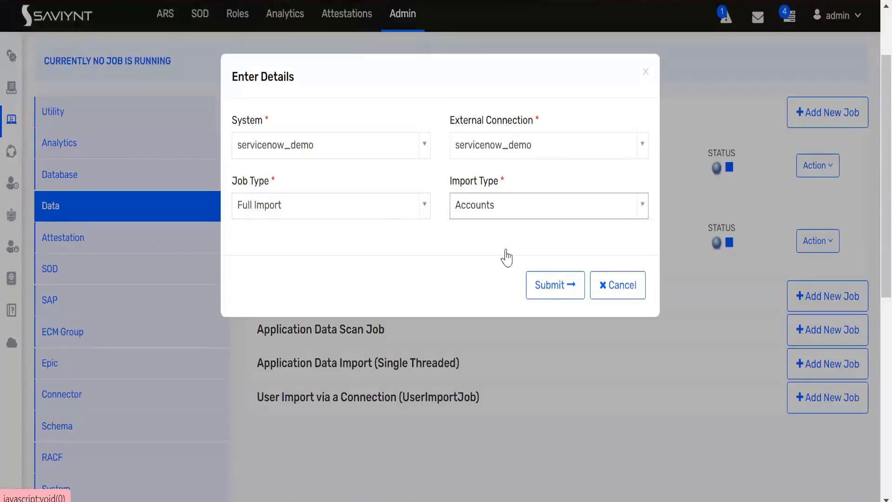
click(555, 286)
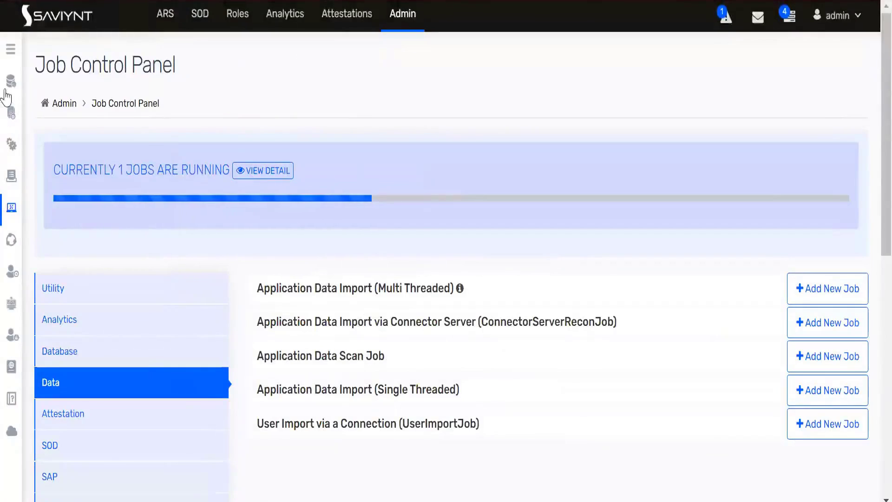
- Open the application logs and retrieve 1000 lines of debugLog.log
click(11, 50)
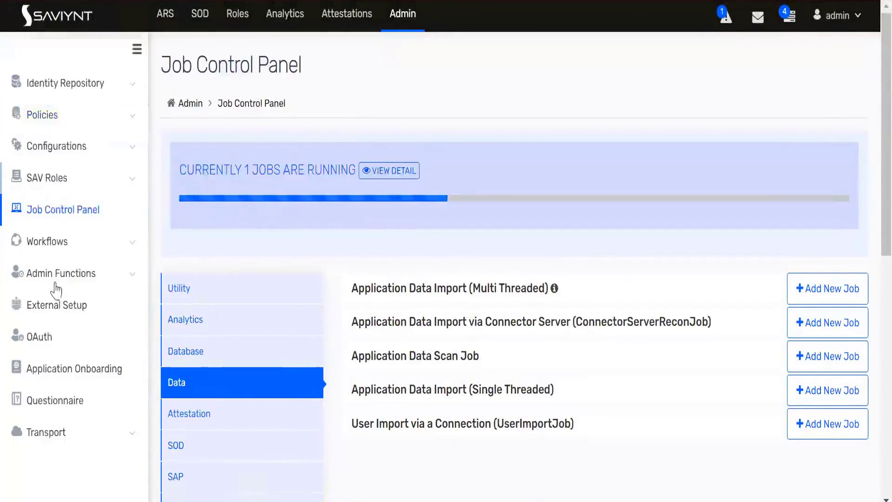
click(80, 275)
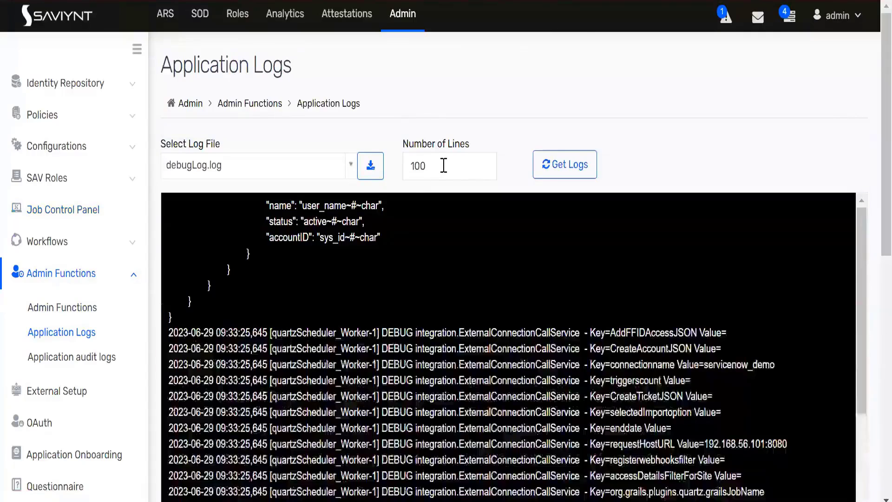
click(441, 166)
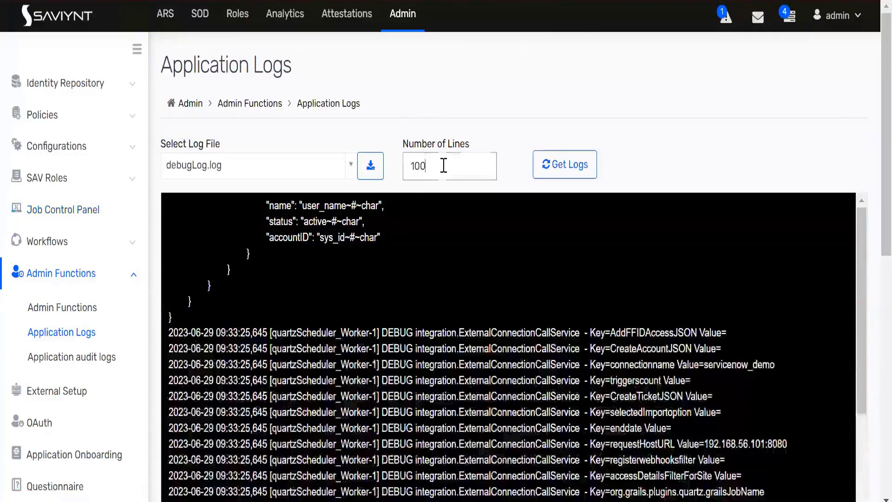
text(0)
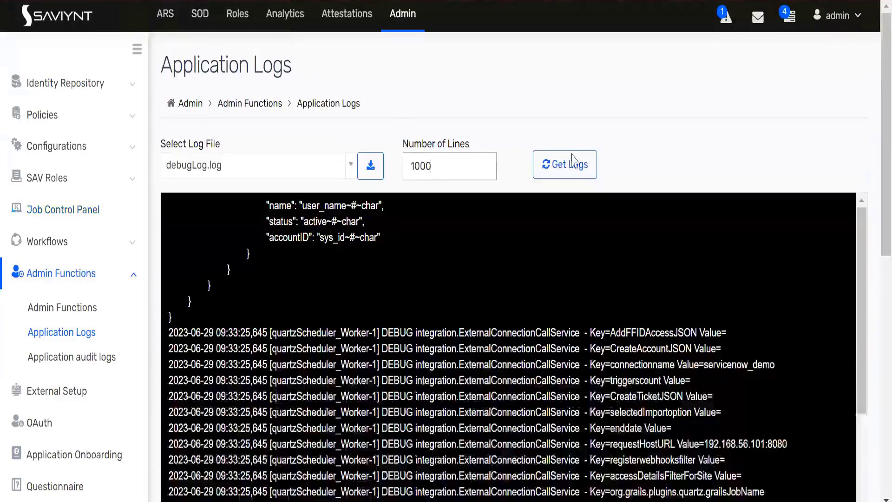
click(571, 163)
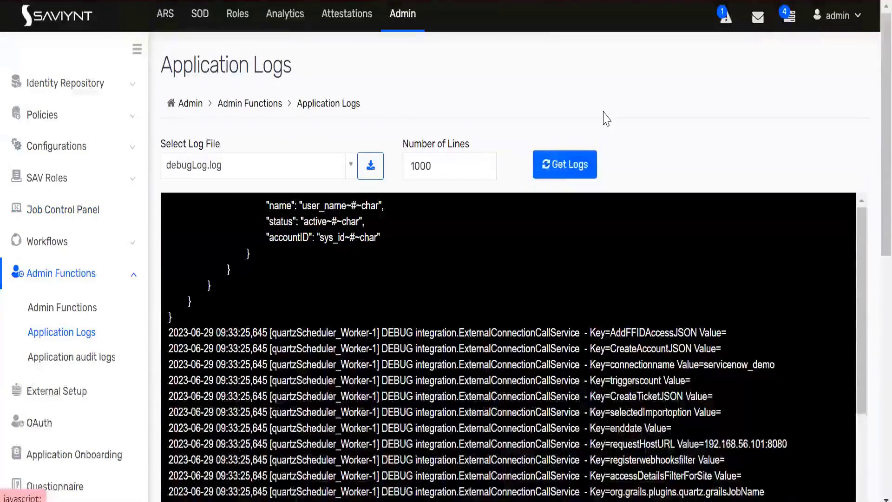
- Examine the end of the debug log for the import job's completion and its correlated and orphan account entries
scroll(873, 91, down, 2)
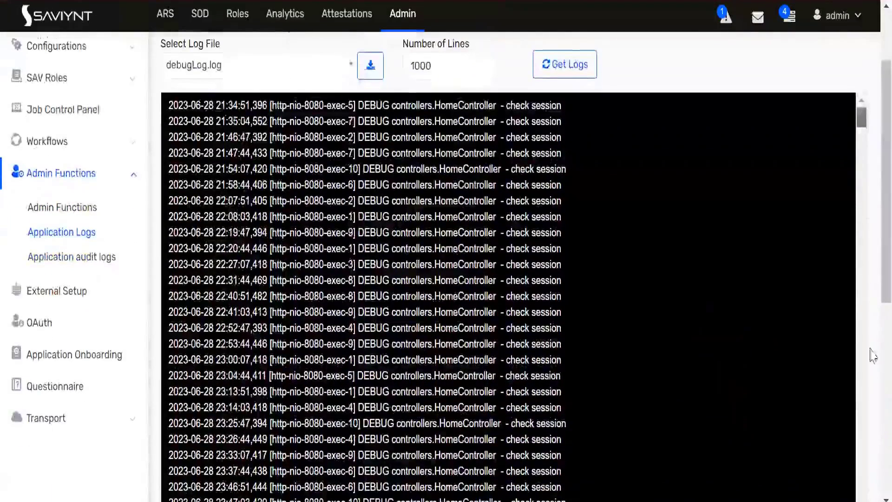
drag(861, 118, 861, 501)
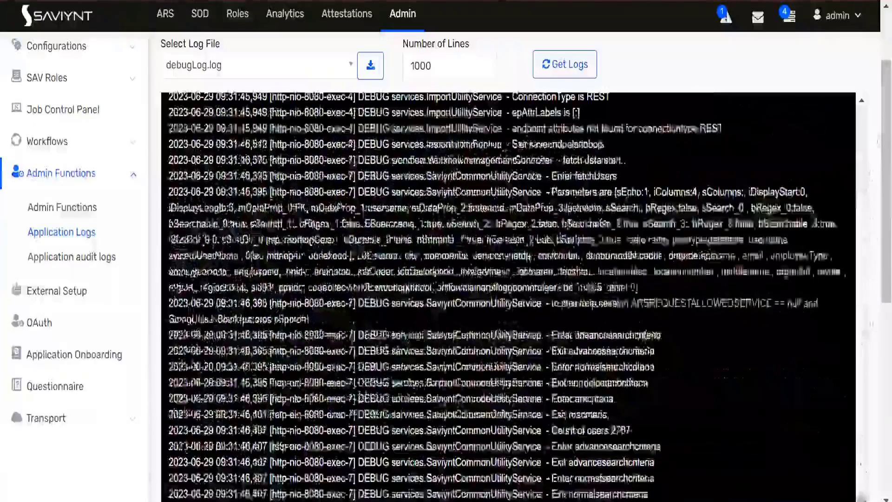
scroll(870, 376, down, 3)
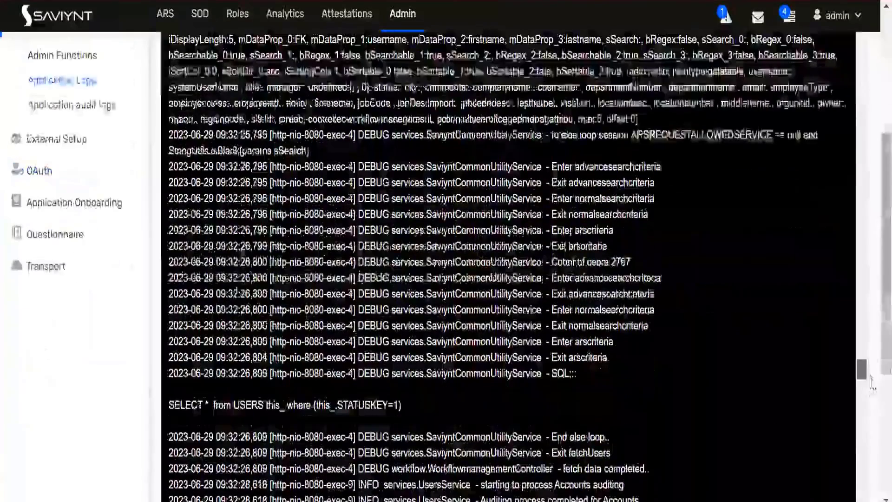
scroll(871, 383, down, 8)
scroll(871, 325, down, 10)
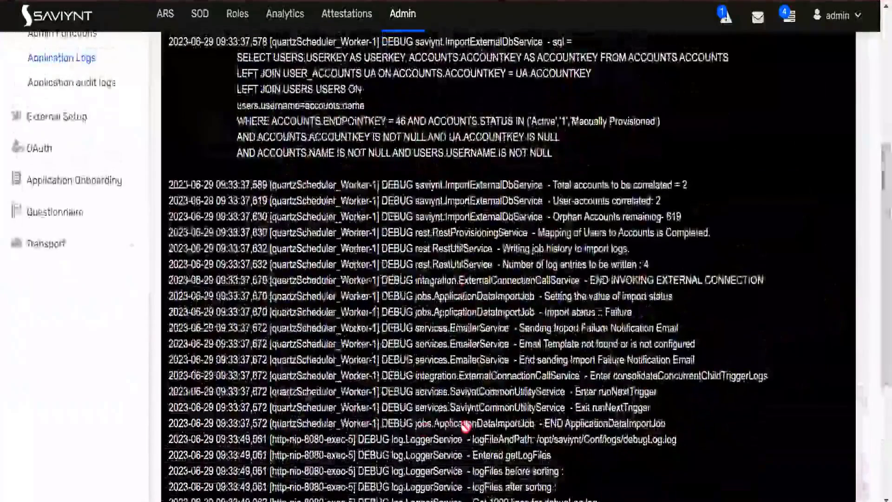
drag(477, 424, 662, 439)
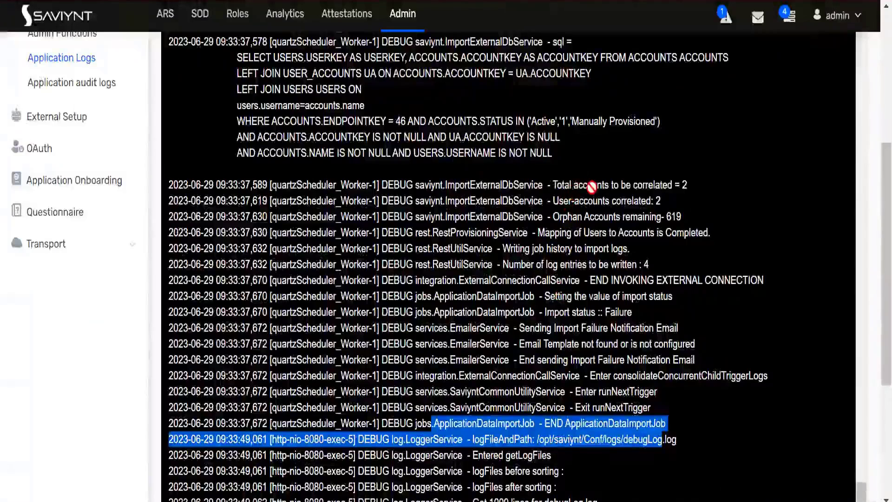
drag(553, 184, 687, 186)
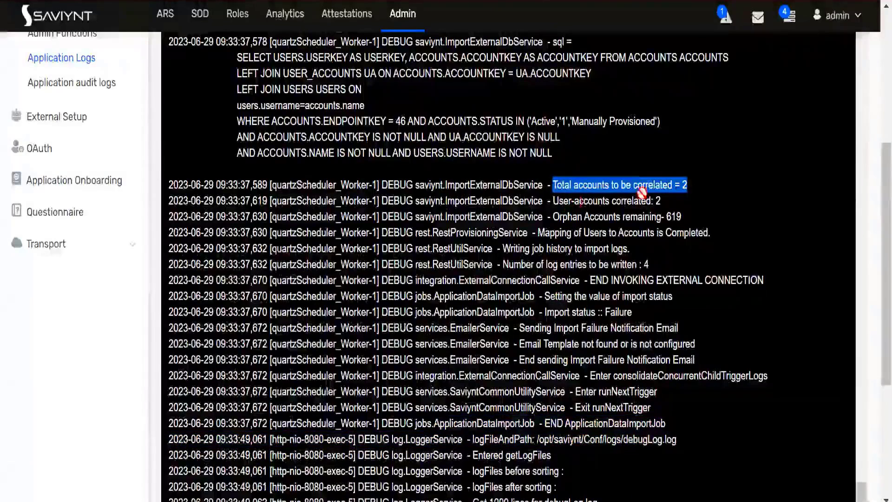
drag(553, 200, 663, 200)
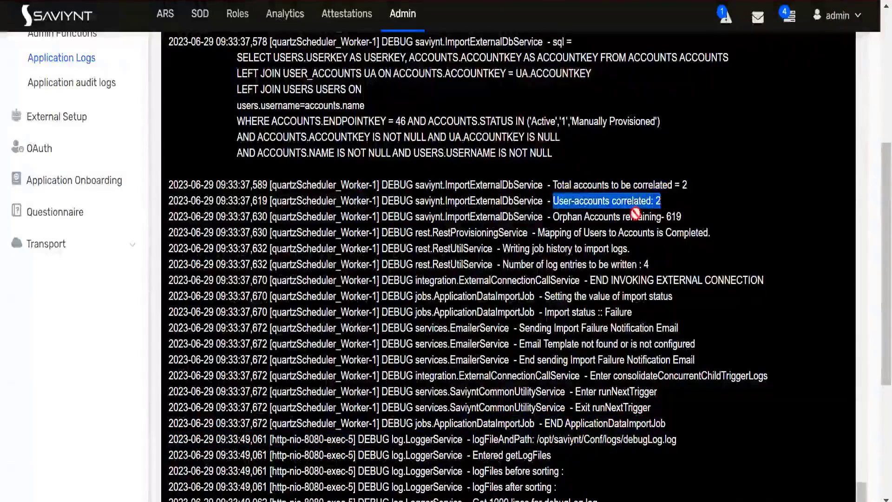
drag(552, 217, 680, 219)
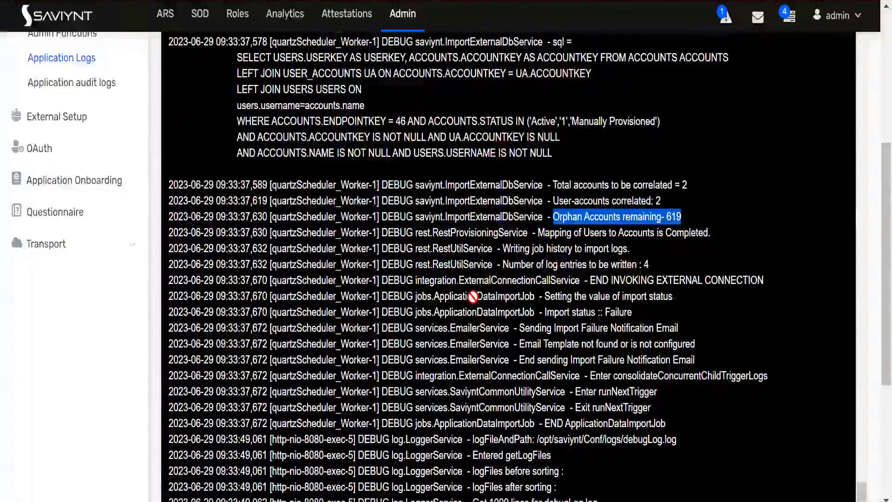
- Trace the import job's earlier log entries back through the account processing to the initial REST calls and exceptions
scroll(473, 297, up, 4)
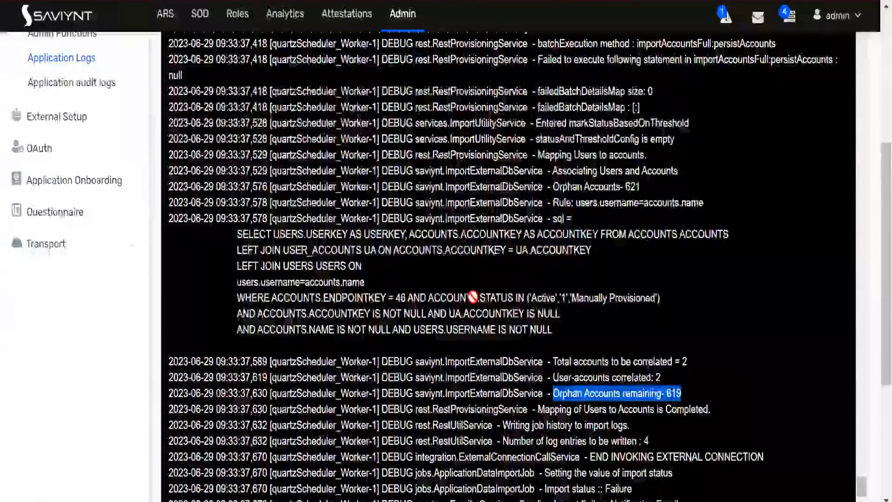
scroll(473, 296, up, 2)
scroll(499, 288, up, 10)
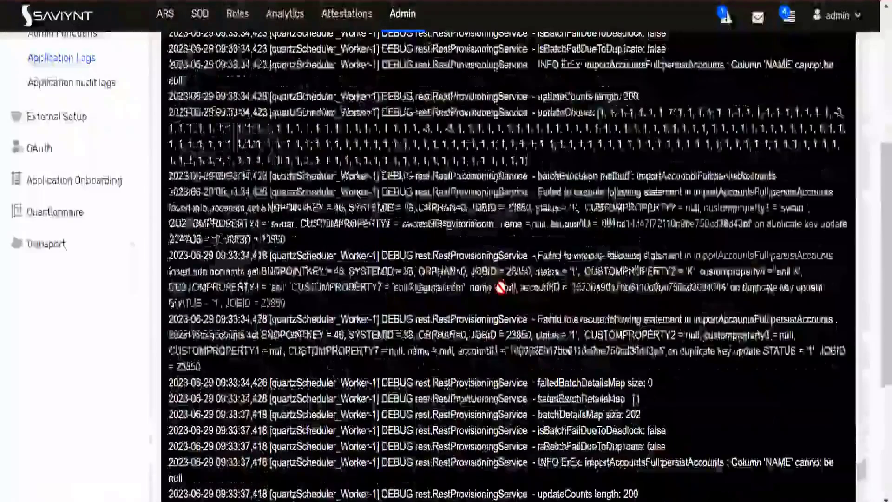
scroll(499, 287, up, 10)
scroll(500, 287, up, 4)
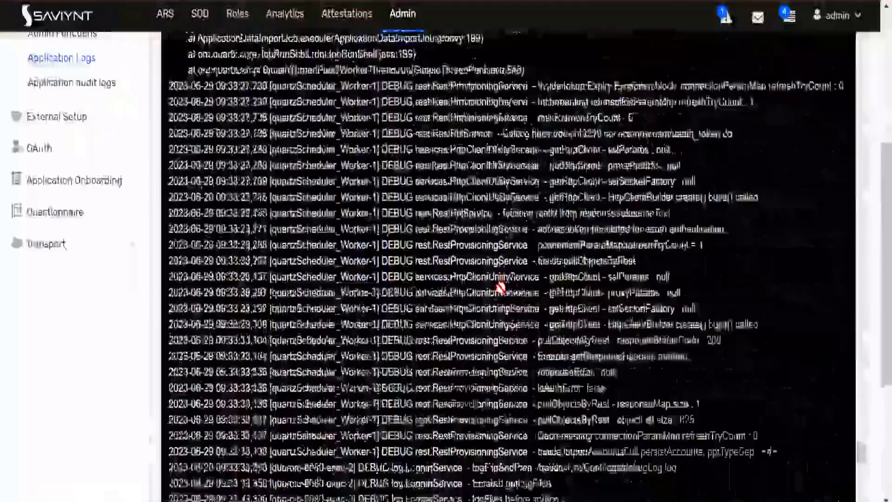
scroll(500, 287, up, 6)
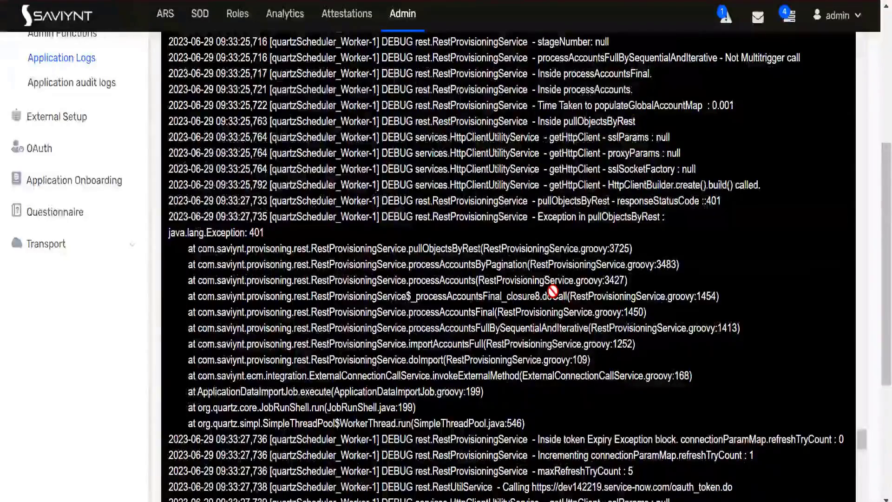
- Trace the import job's log entries back to its start and highlight the quartzScheduler_Worker-1 thread name in its first entries
scroll(552, 291, up, 6)
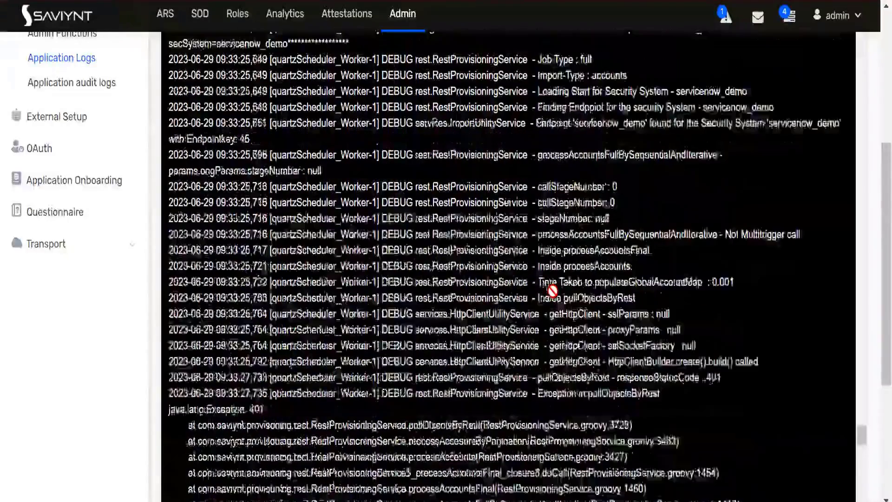
scroll(552, 291, up, 2)
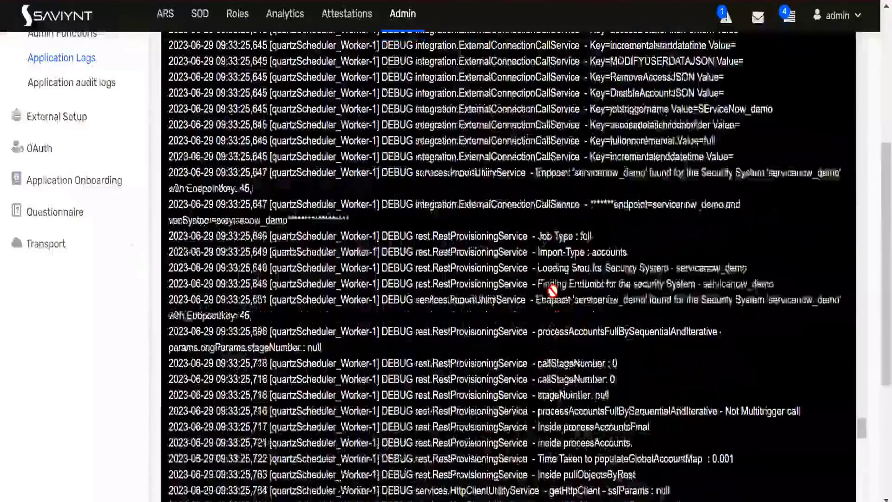
scroll(553, 292, up, 10)
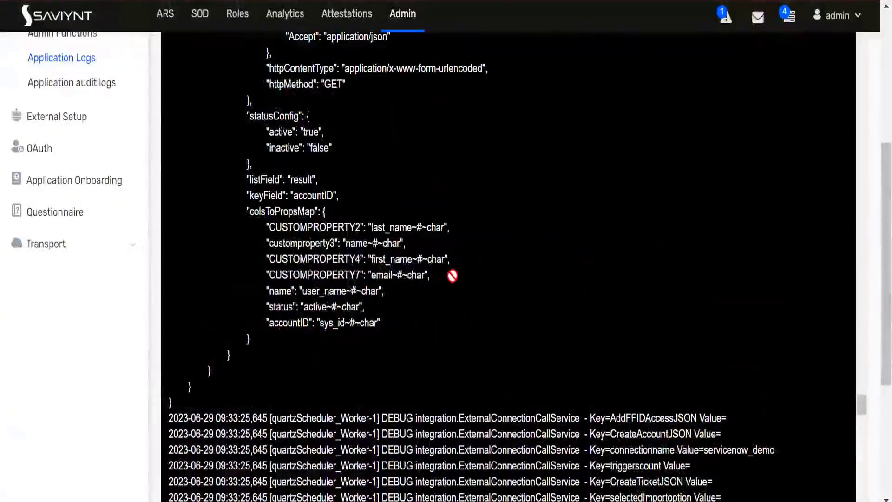
scroll(452, 275, up, 11)
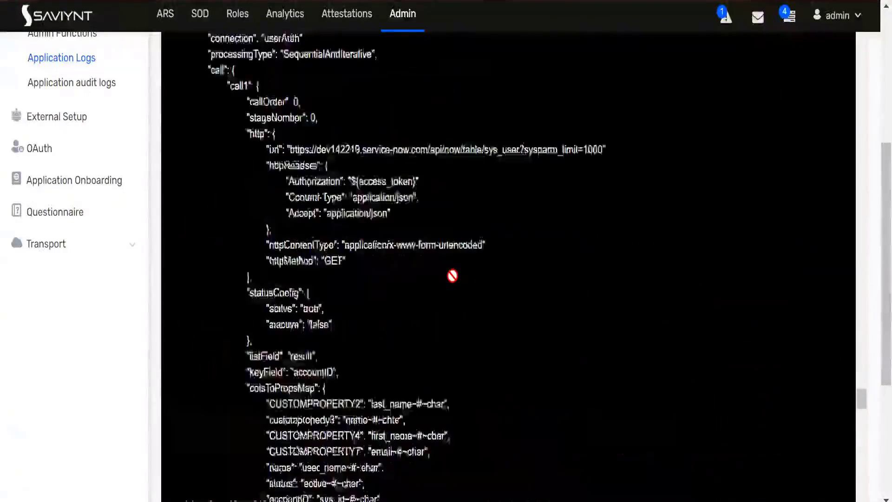
scroll(451, 272, up, 8)
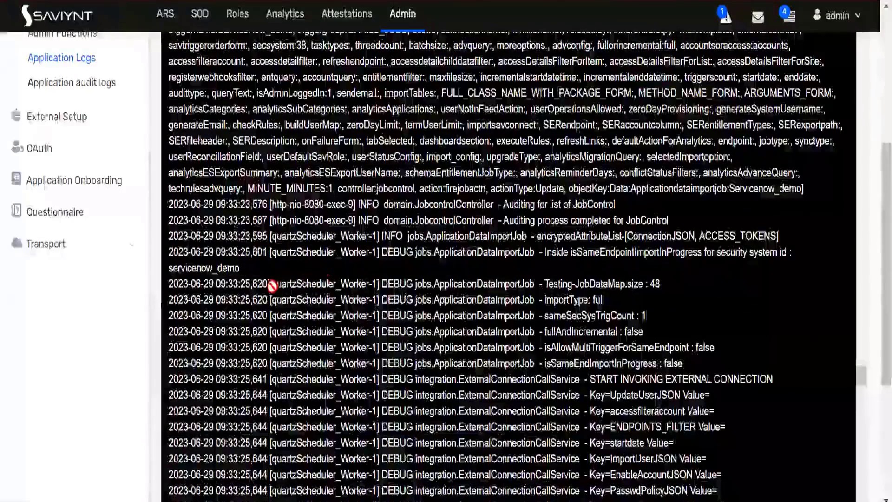
drag(272, 285, 376, 284)
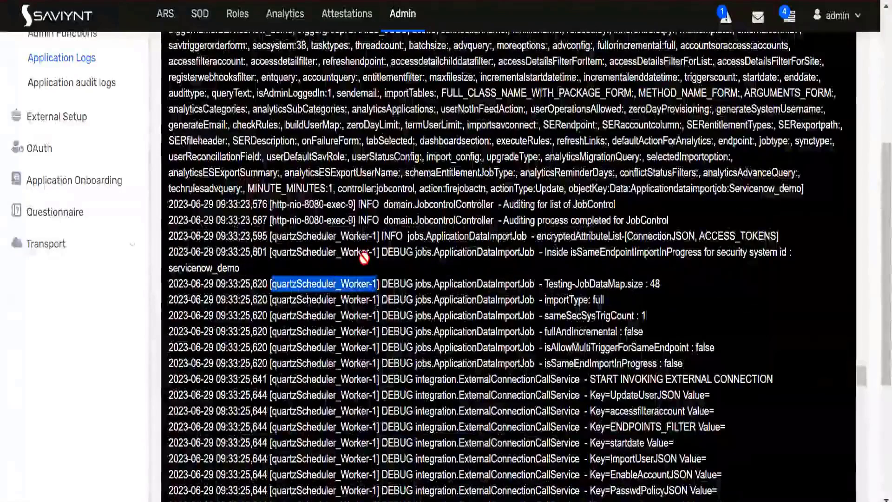
scroll(364, 258, up, 8)
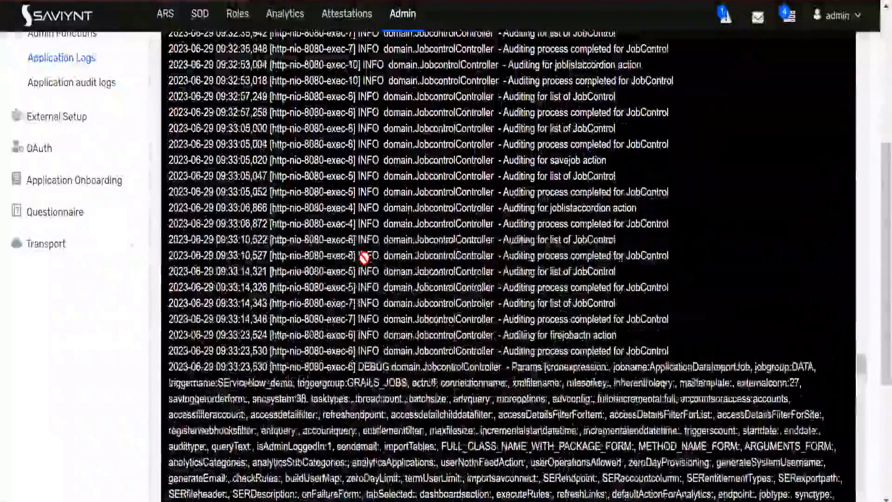
scroll(364, 258, down, 4)
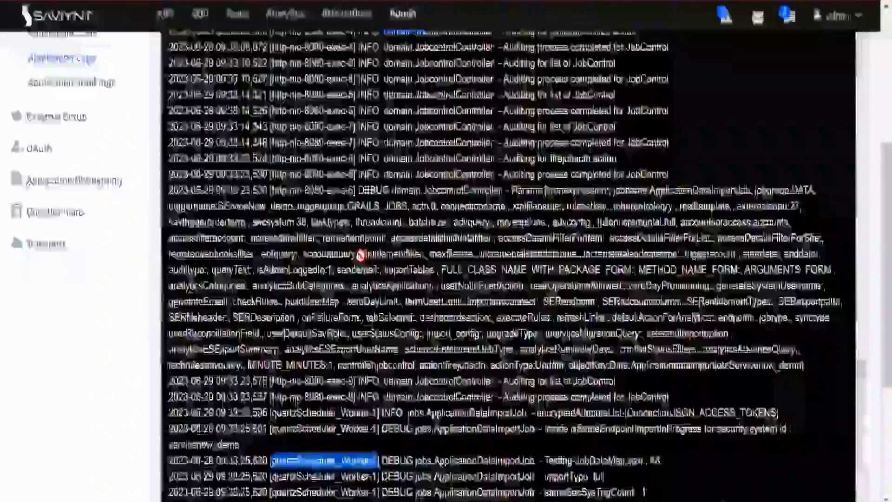
scroll(360, 255, down, 4)
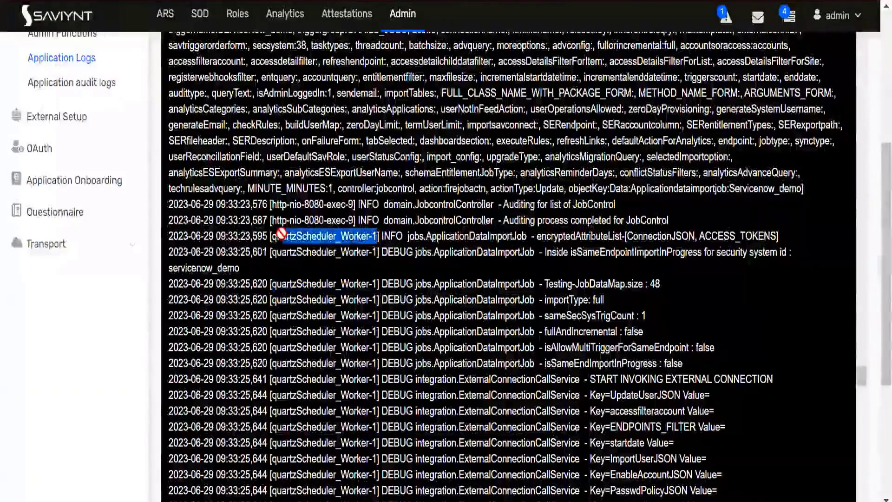
- Look through the log entries preceding the import job, back to the saving and testing of the servicenow_demo connection
scroll(325, 254, up, 8)
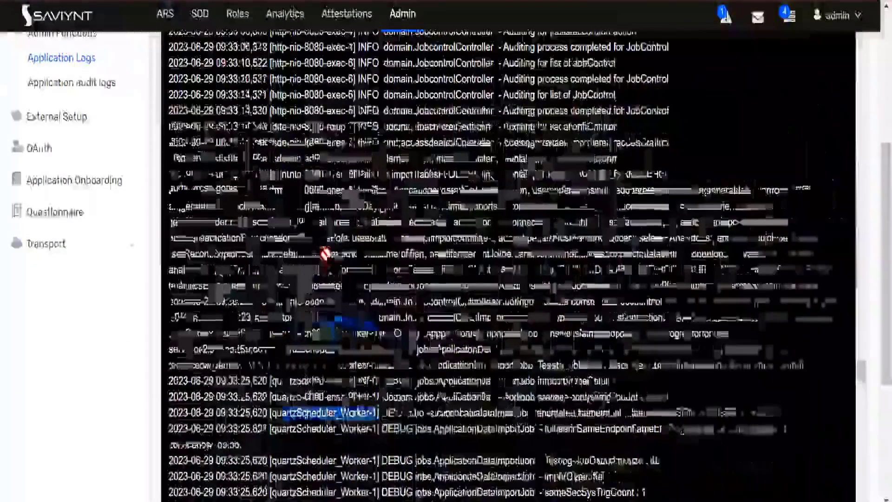
scroll(325, 254, up, 7)
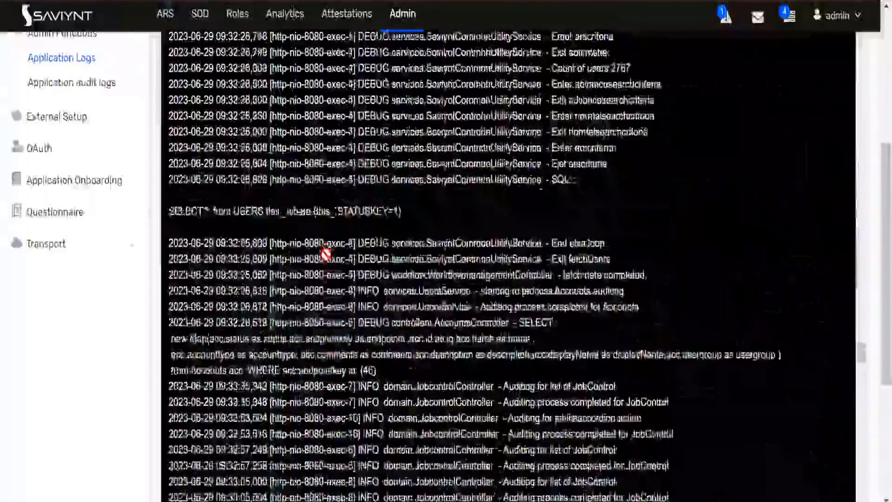
scroll(325, 254, up, 10)
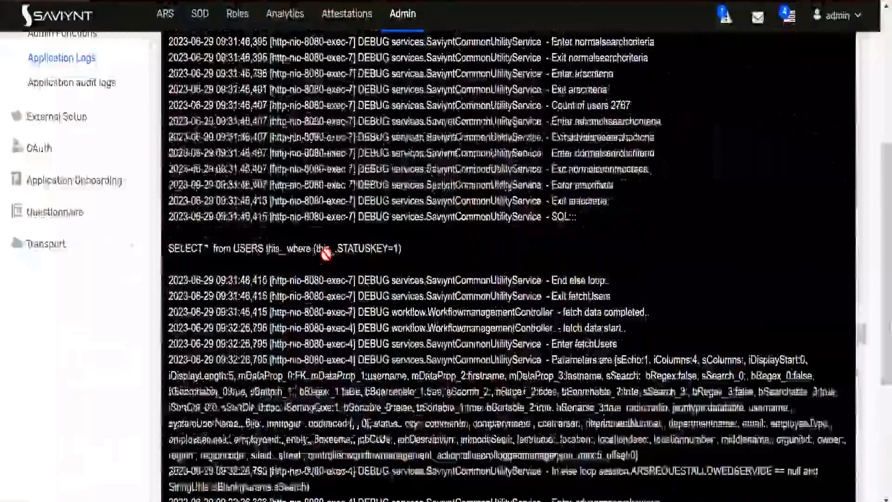
scroll(326, 253, up, 10)
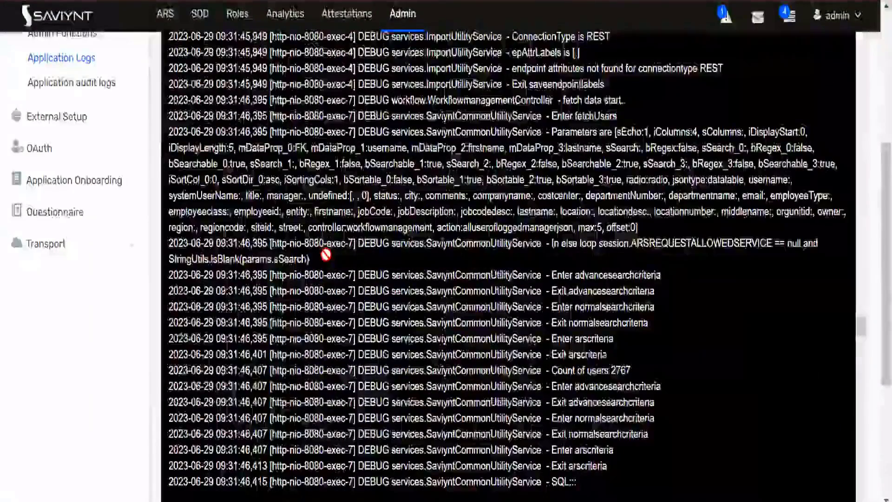
scroll(326, 254, up, 10)
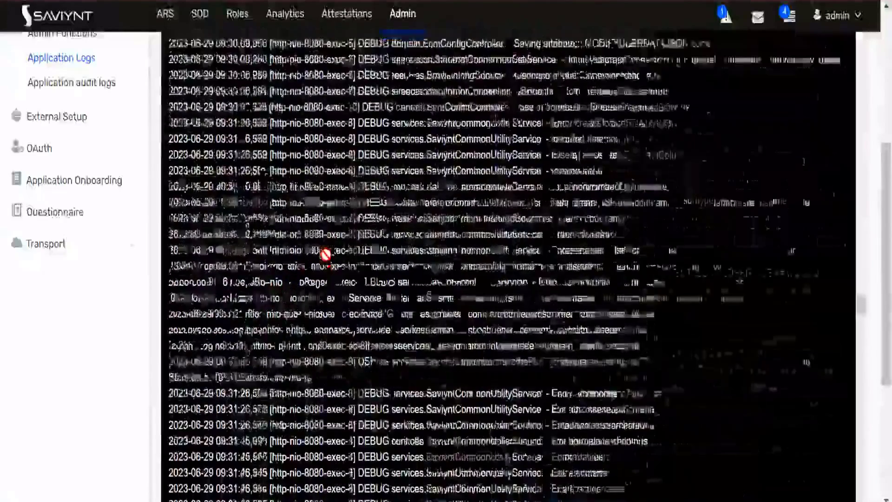
scroll(326, 254, up, 5)
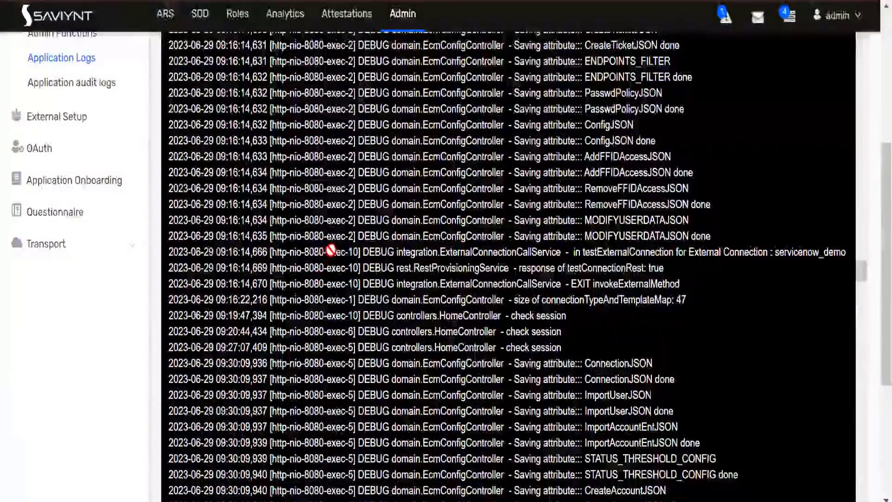
scroll(332, 250, up, 5)
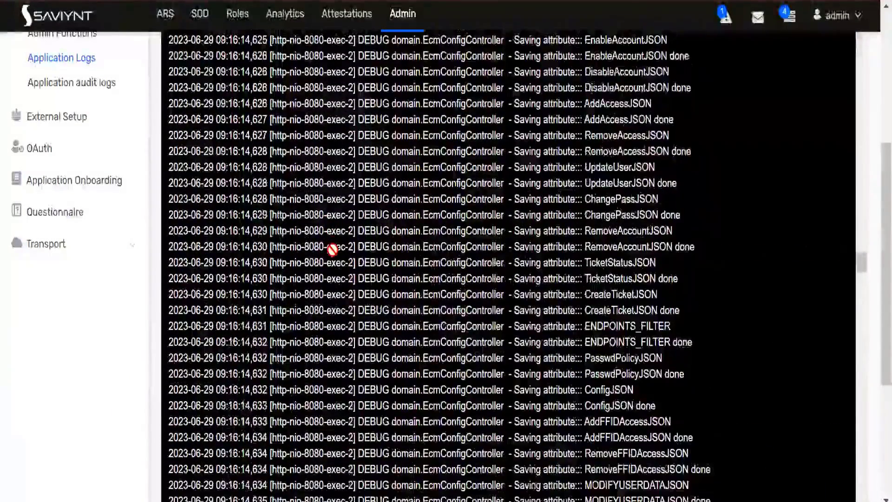
- Follow the log forward from the connection attribute entries to the parameters with which the import job was fired
scroll(333, 249, down, 10)
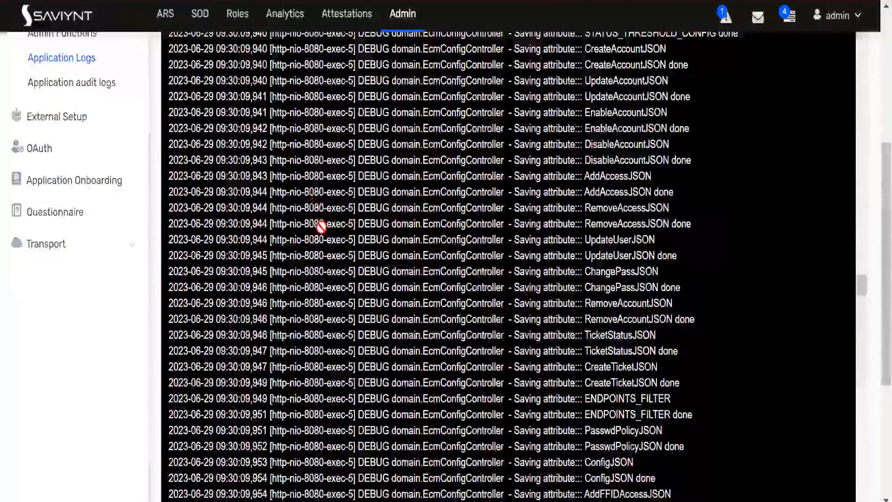
scroll(321, 226, down, 5)
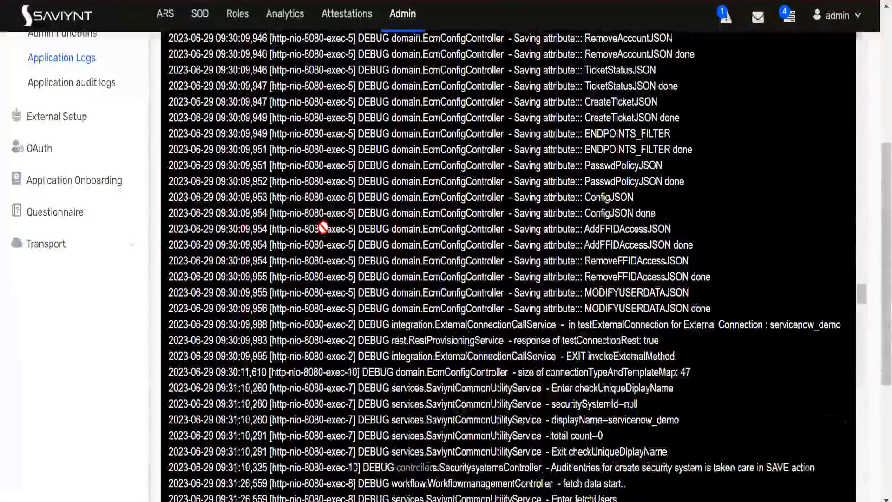
scroll(323, 227, down, 10)
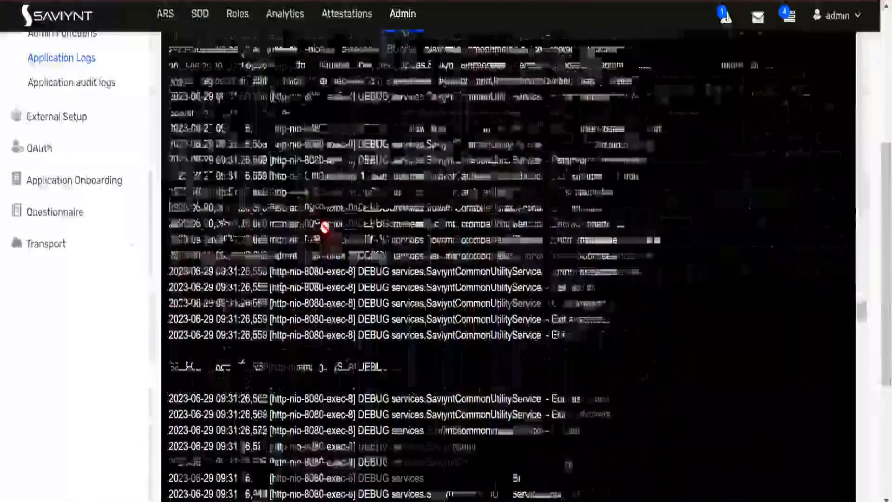
scroll(328, 224, down, 10)
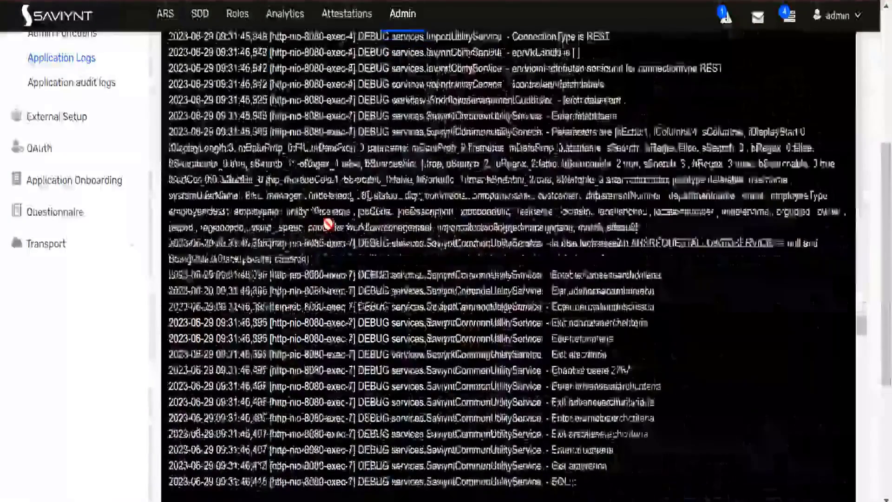
scroll(328, 225, down, 10)
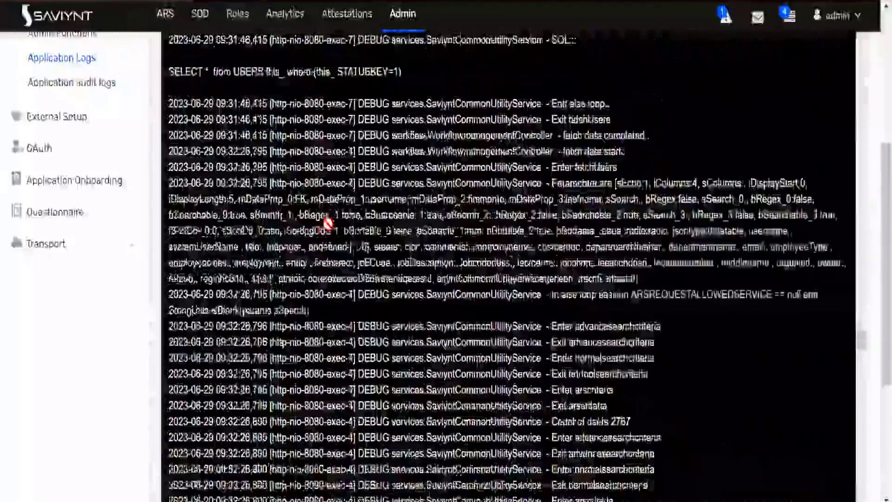
scroll(329, 225, down, 10)
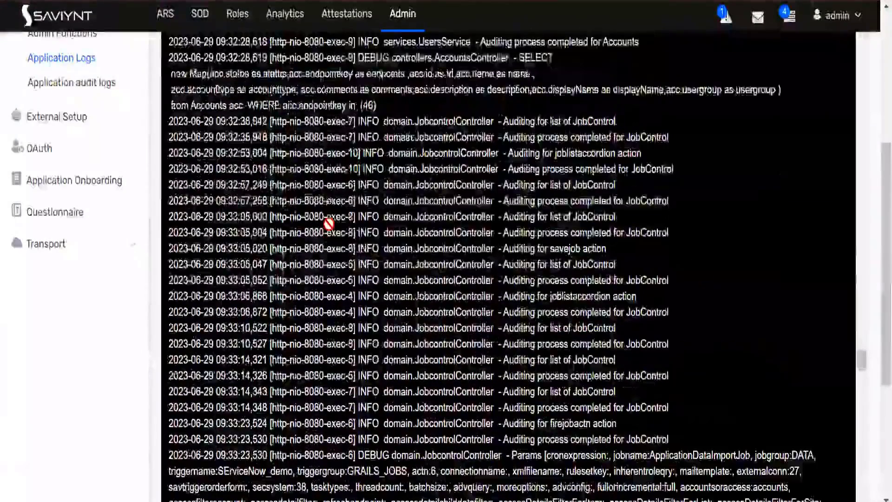
scroll(328, 224, down, 5)
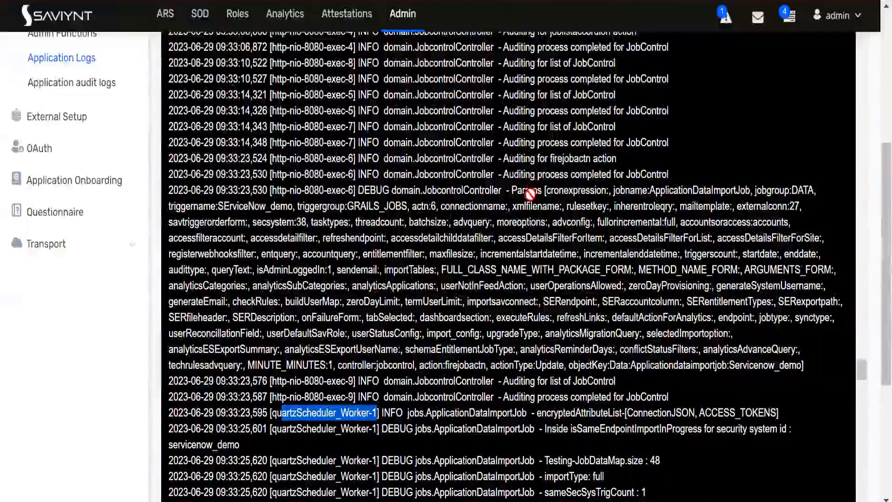
- Examine the ApplicationDataImportJob startup entries, highlighting the import type and checking the full-and-incremental flag
scroll(486, 197, down, 3)
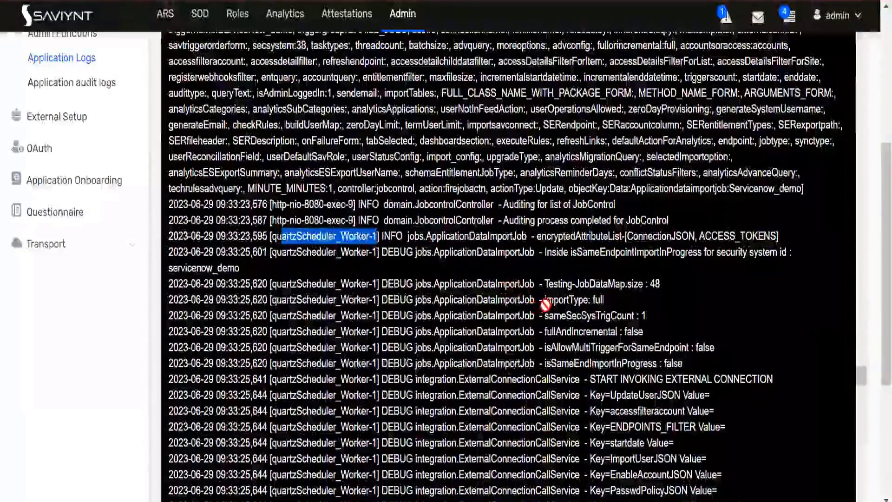
drag(544, 299, 605, 299)
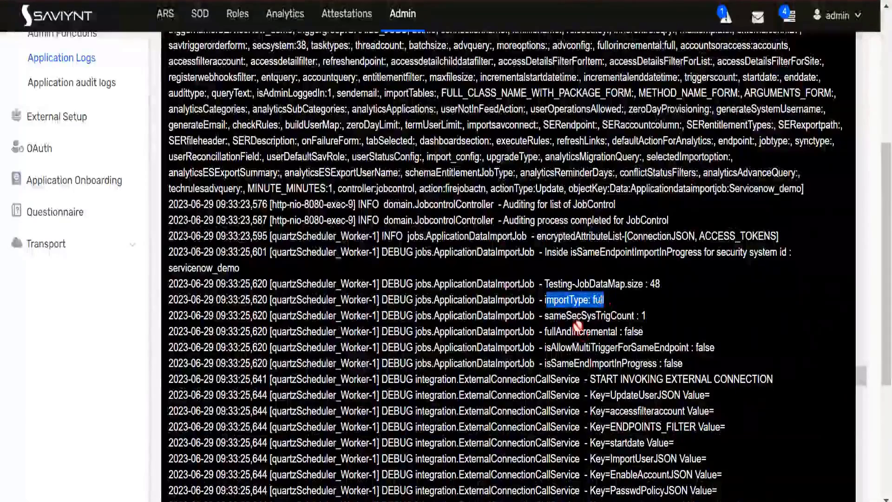
click(637, 331)
scroll(614, 319, down, 2)
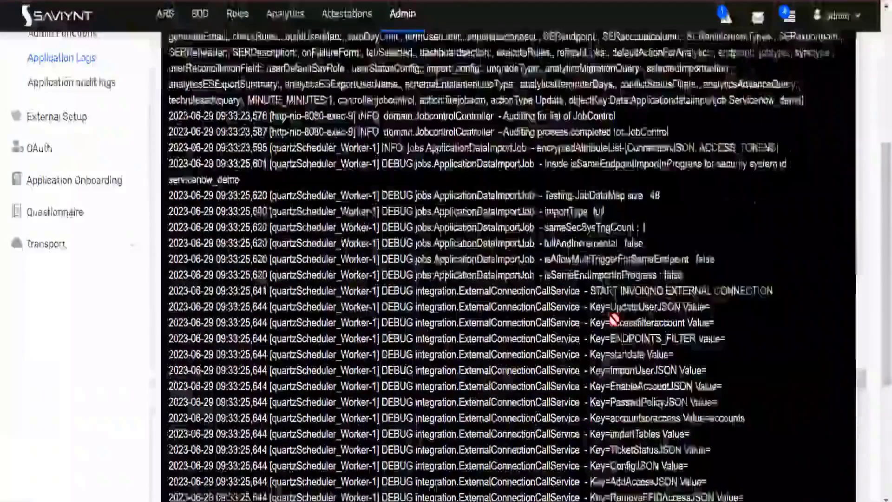
scroll(614, 319, down, 2)
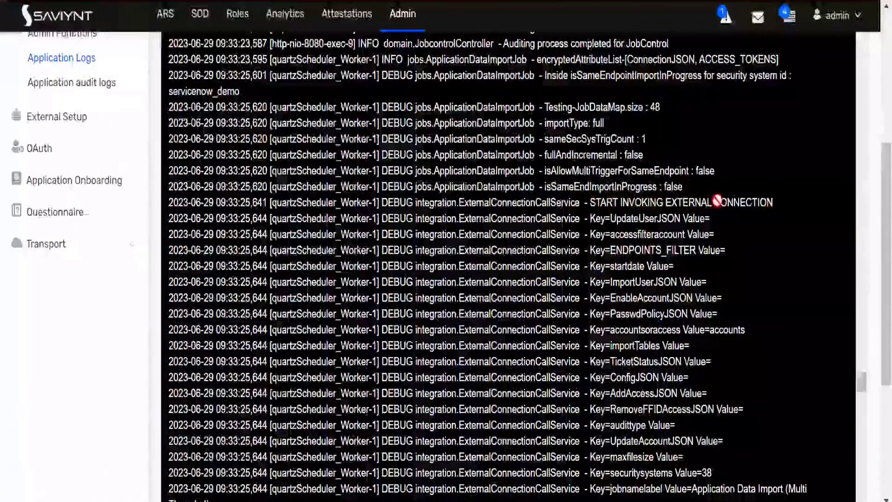
- Inspect the key values logged after the external connection is invoked, highlighting the securitysystems entry
drag(774, 203, 612, 282)
scroll(612, 282, down, 2)
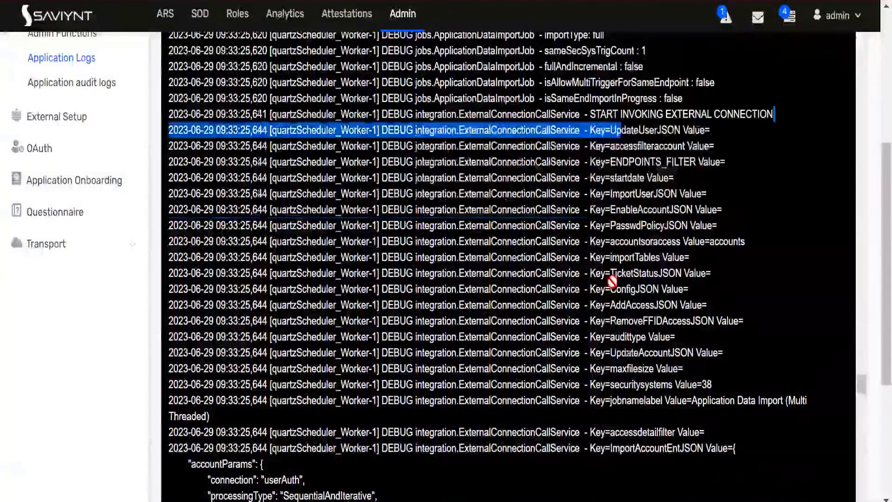
drag(612, 282, 575, 286)
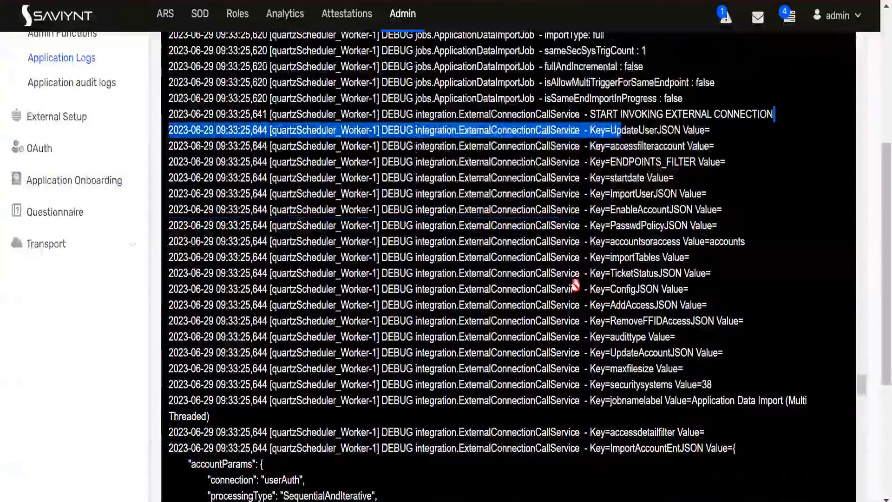
drag(609, 388, 711, 384)
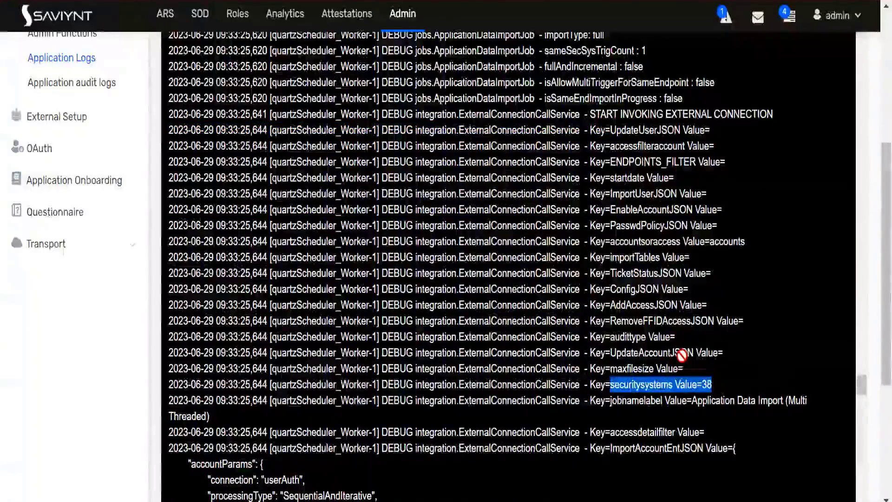
- Review the logged ImportAccountEntJSON, highlighting its key name and accountParams block, and highlight the connectionname value below it
scroll(681, 355, down, 2)
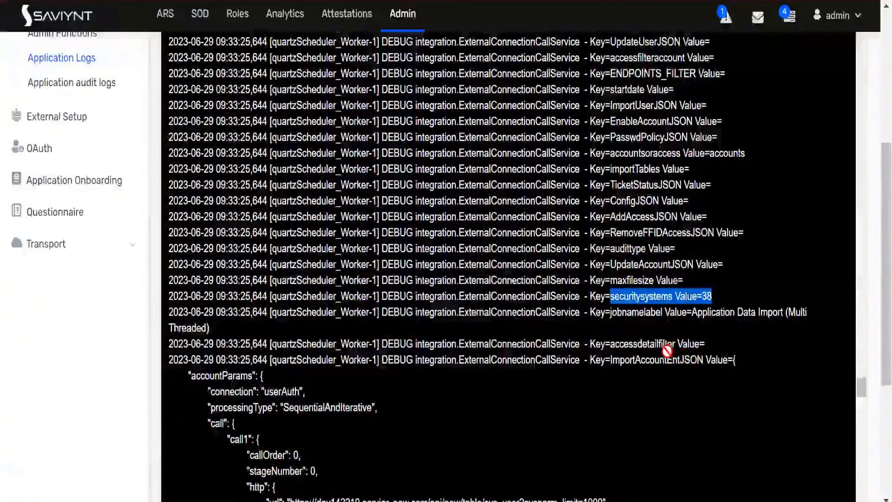
scroll(673, 343, down, 2)
drag(609, 270, 699, 275)
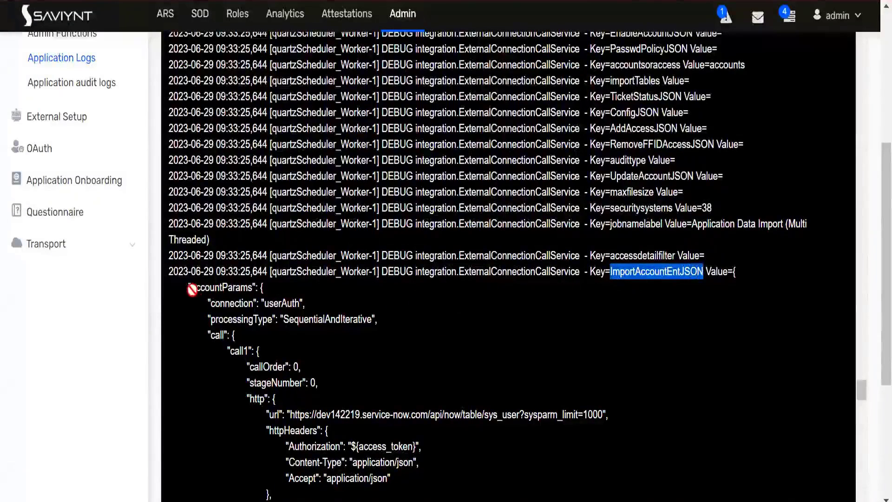
drag(192, 289, 368, 440)
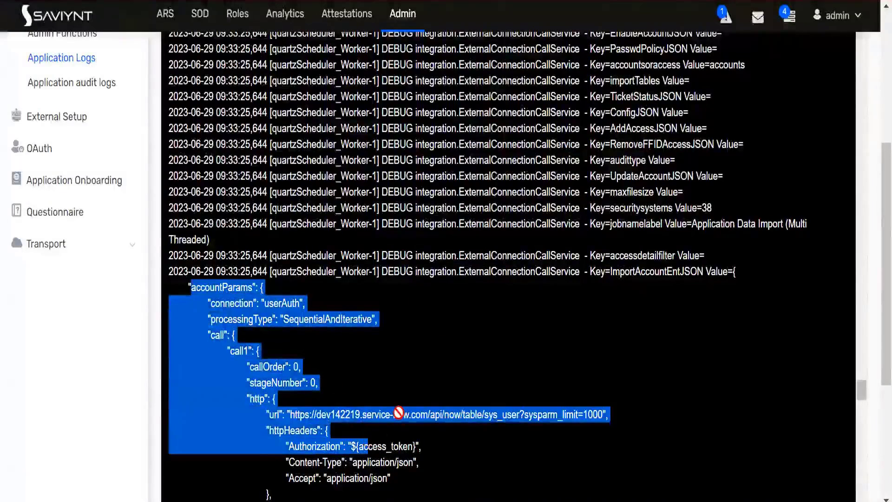
scroll(398, 412, down, 12)
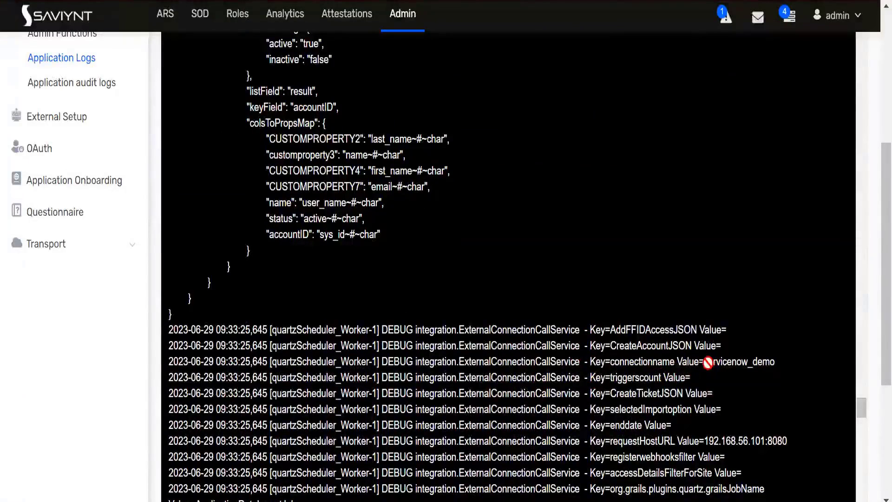
drag(707, 362, 775, 366)
scroll(680, 393, down, 2)
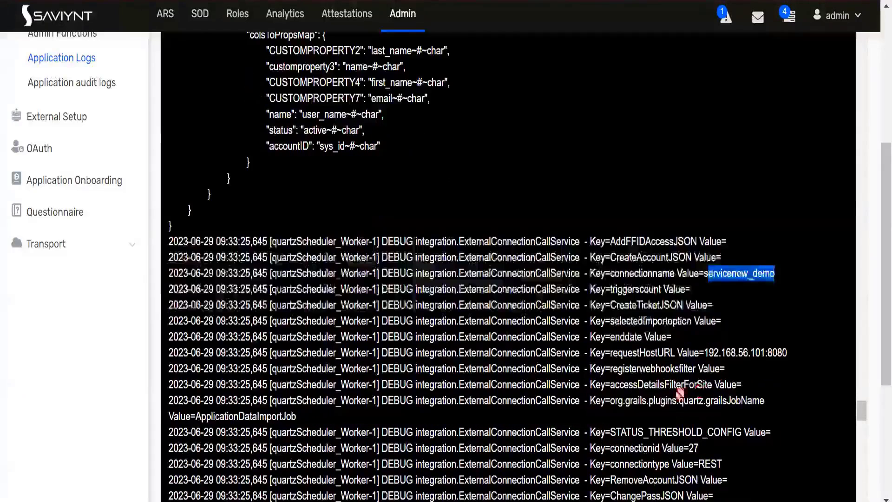
- Highlight the requestHostURL value and the ApplicationDataImportJob job name among the logged connection keys
drag(613, 353, 788, 351)
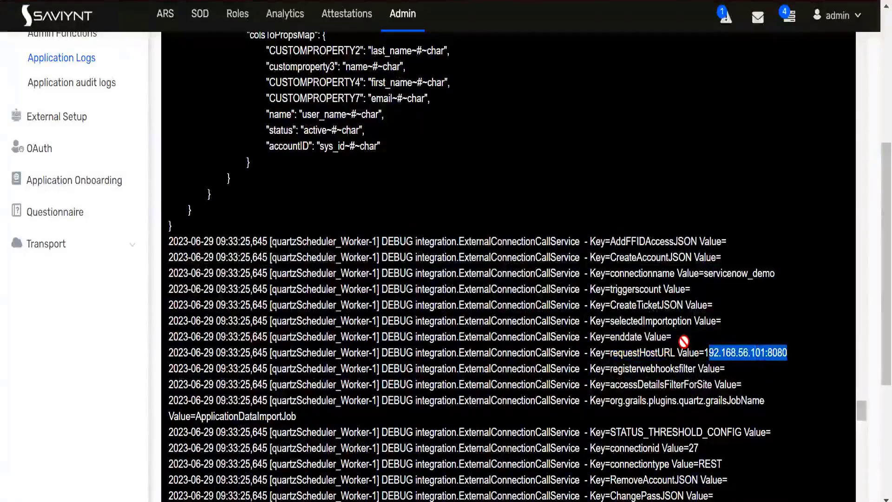
scroll(678, 331, down, 2)
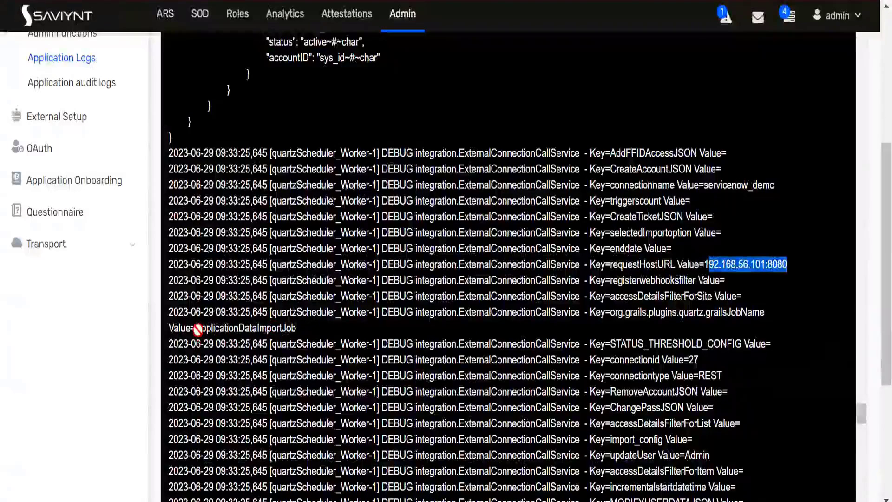
drag(197, 329, 300, 328)
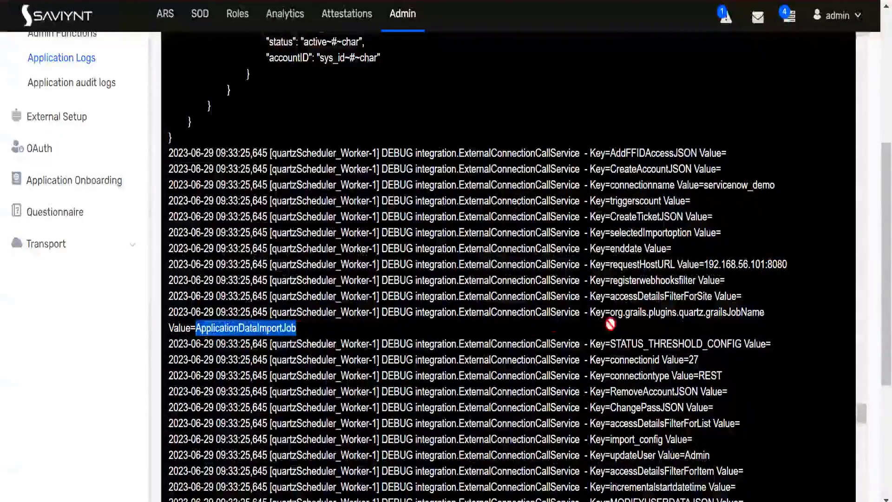
- Follow the log past the remaining key values and highlight the endpoint name in the ImportUtilityService and ExternalConnectionCallService entries
scroll(544, 322, down, 2)
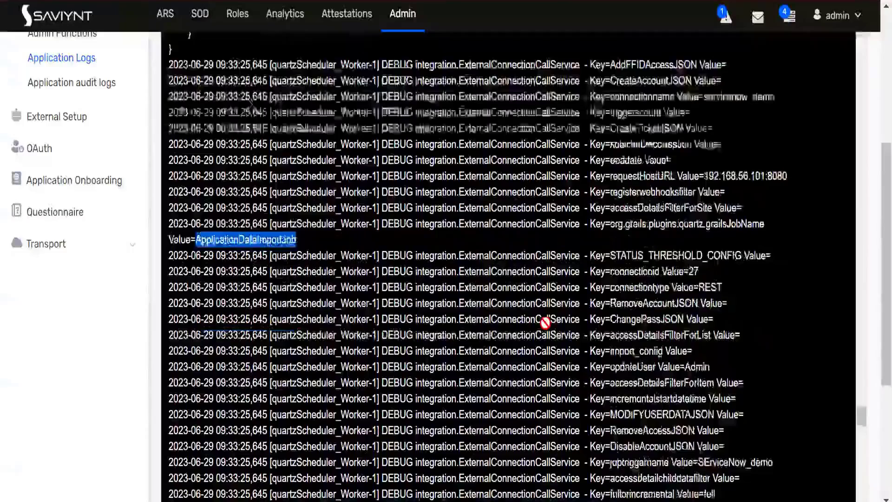
scroll(545, 323, down, 2)
scroll(589, 222, down, 2)
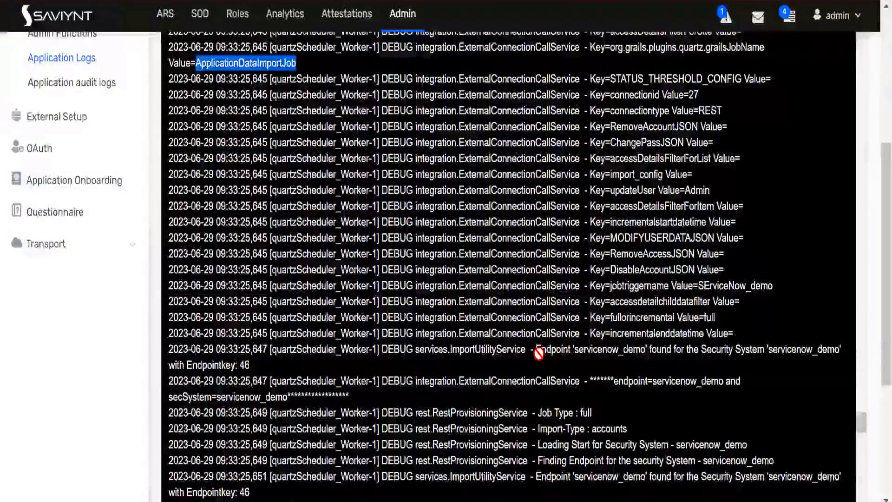
drag(536, 349, 640, 349)
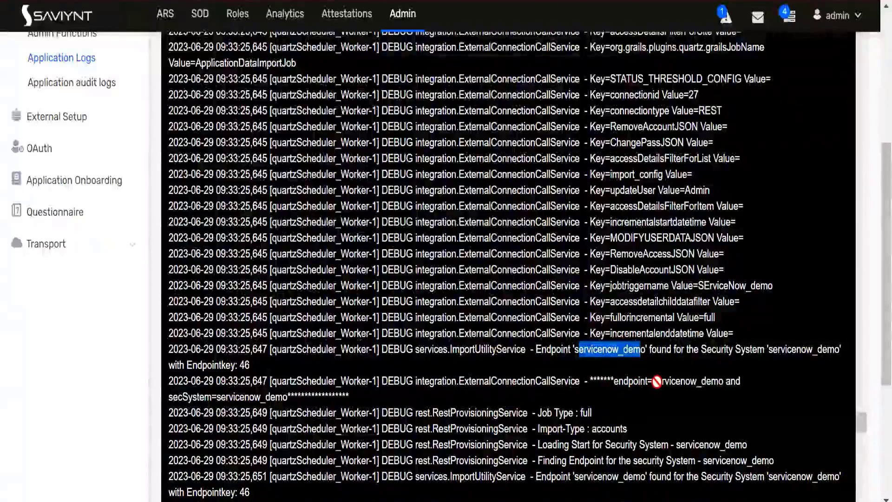
drag(690, 381, 656, 380)
- Highlight the Import-Type entry and the security system name in the Loading Start and Finding Endpoint entries
scroll(604, 363, down, 2)
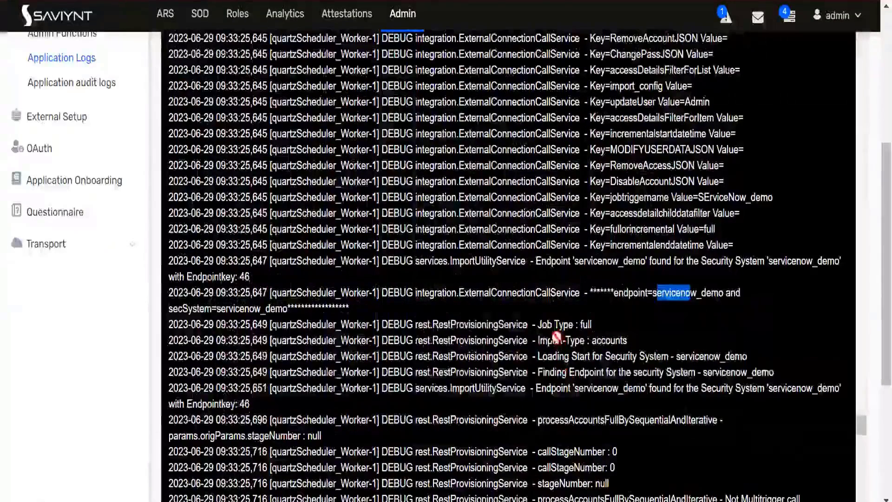
drag(541, 324, 627, 340)
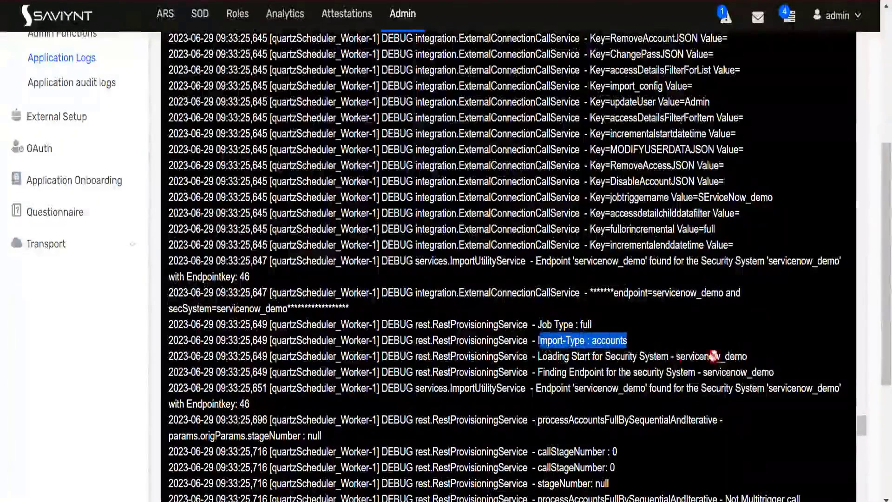
double_click(742, 356)
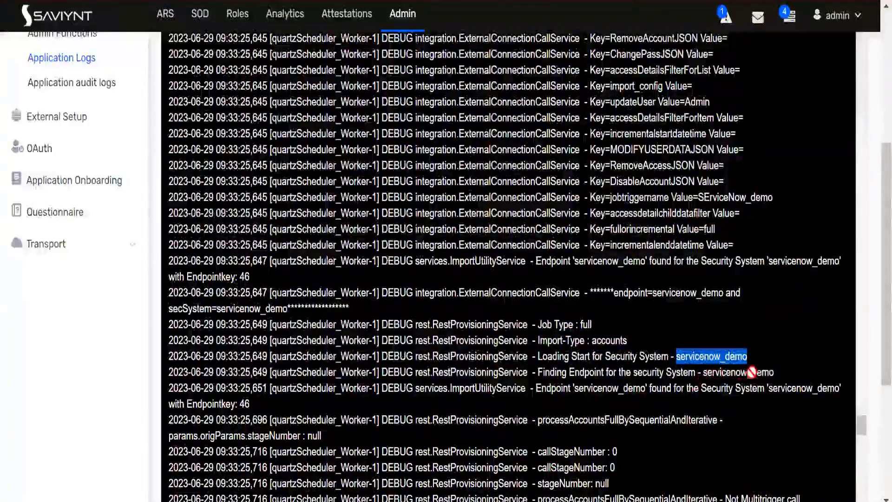
drag(703, 372, 769, 372)
- Trace account processing in the log, highlighting processAccountsFinal and the responseStatusCode entry with its code under pullObjectsByRest
scroll(663, 342, down, 2)
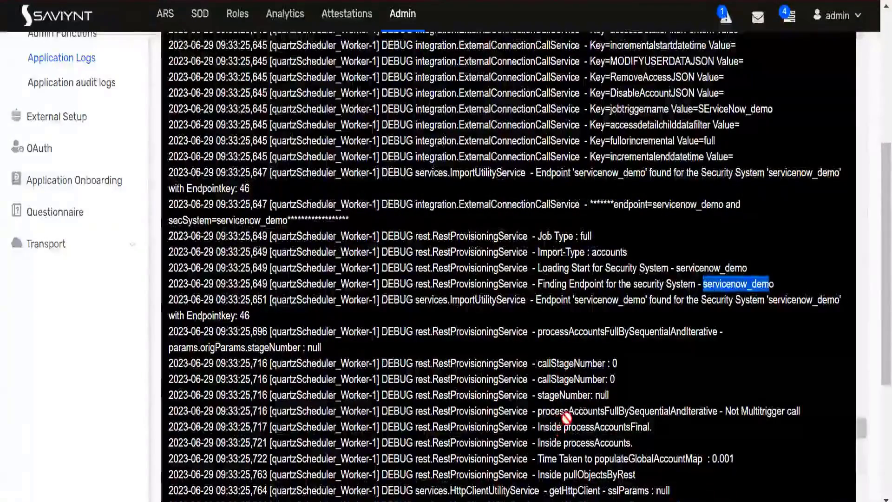
double_click(587, 429)
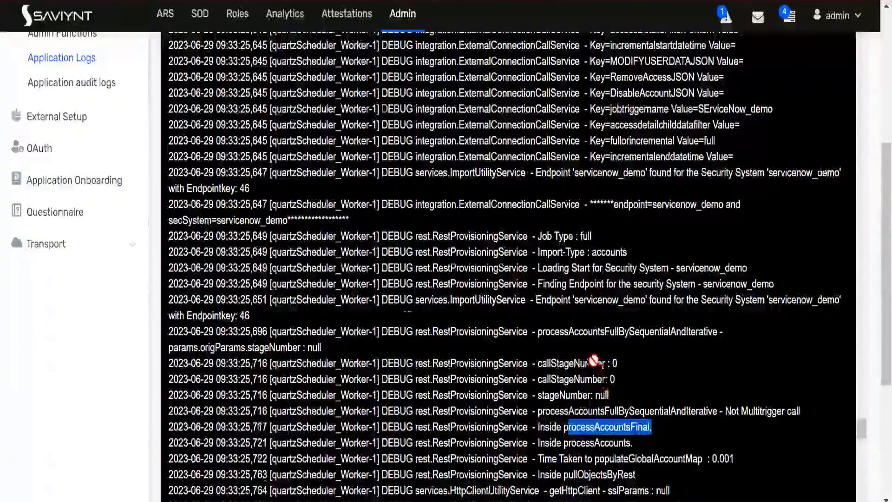
scroll(587, 348, down, 4)
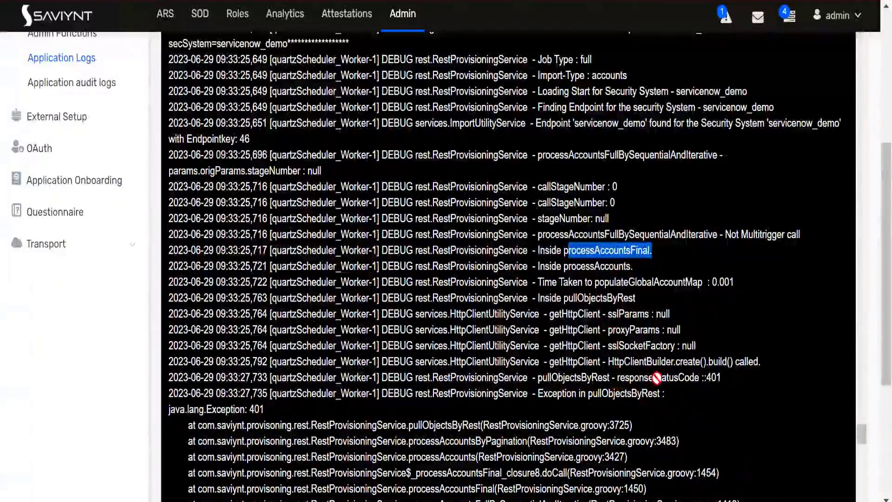
drag(617, 377, 693, 377)
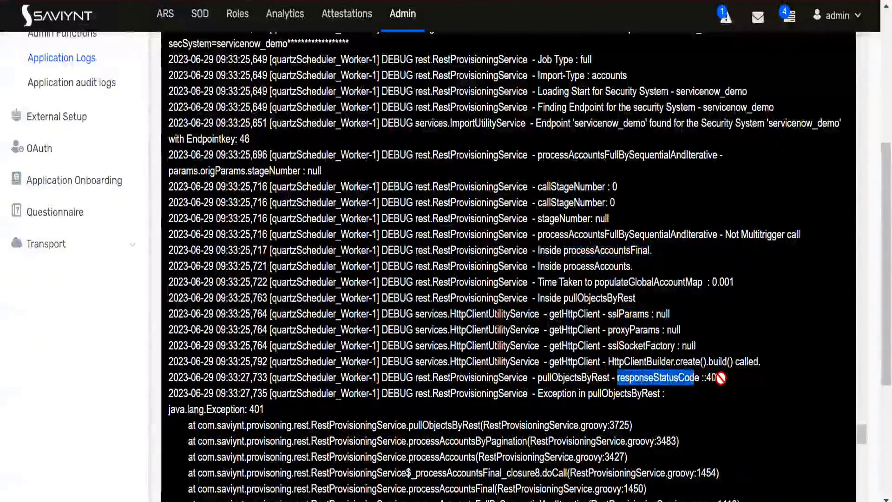
double_click(715, 377)
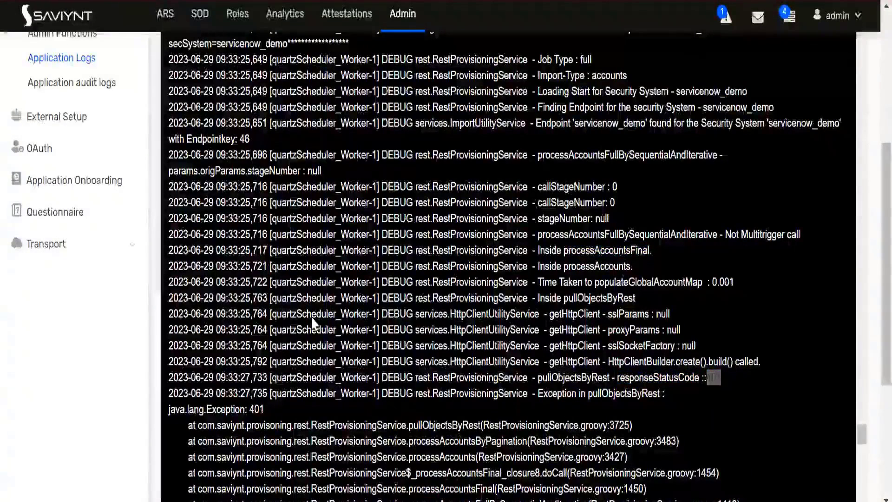
- Switch to service_now_JSON.txt in the text editor and highlight the code listed under retryFailureStatusCode in the userAuth block
key(alt+Tab)
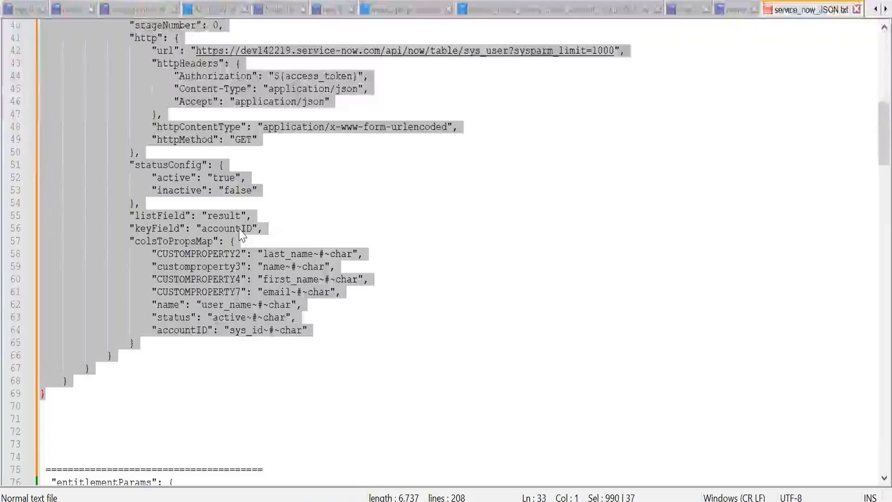
scroll(445, 279, up, 13)
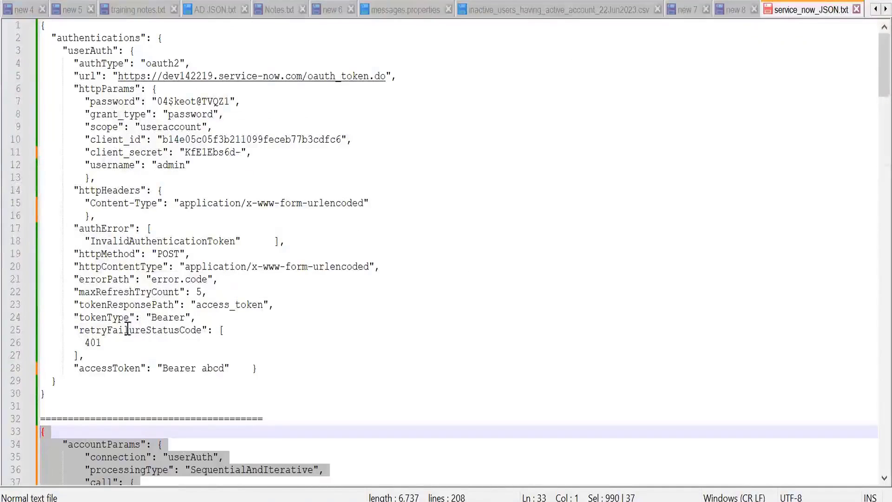
click(155, 334)
double_click(156, 330)
click(96, 342)
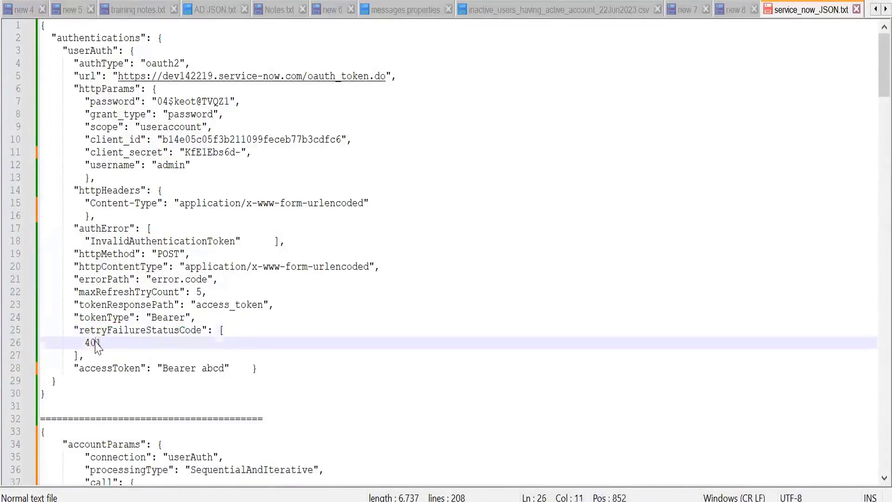
double_click(95, 343)
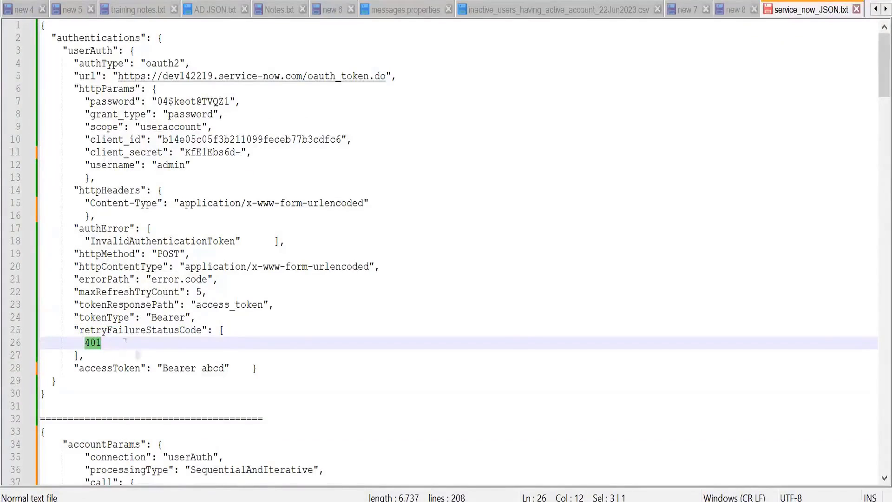
- Highlight the placeholder token in the accessToken entry of the authentication JSON
key(alt+Tab)
key(Escape)
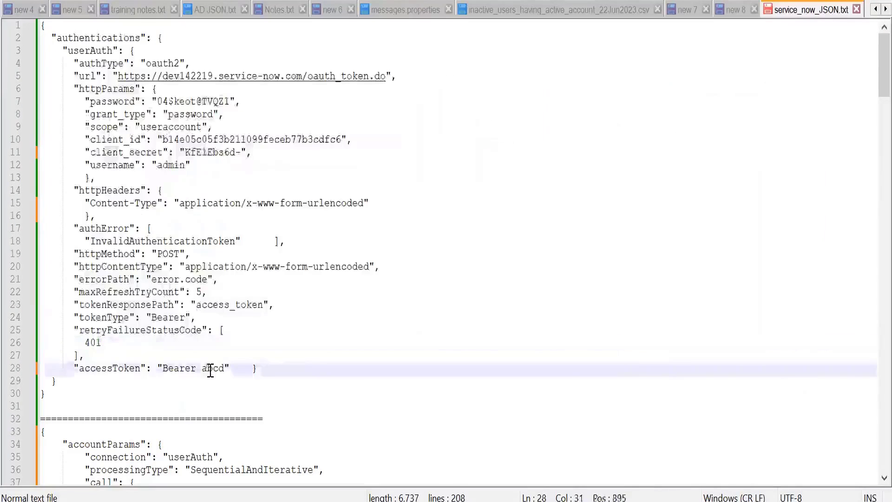
double_click(210, 369)
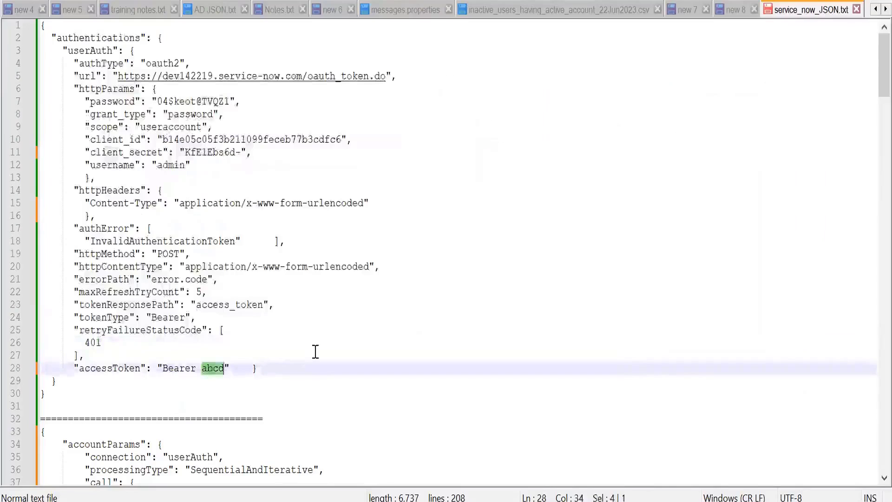
click(207, 369)
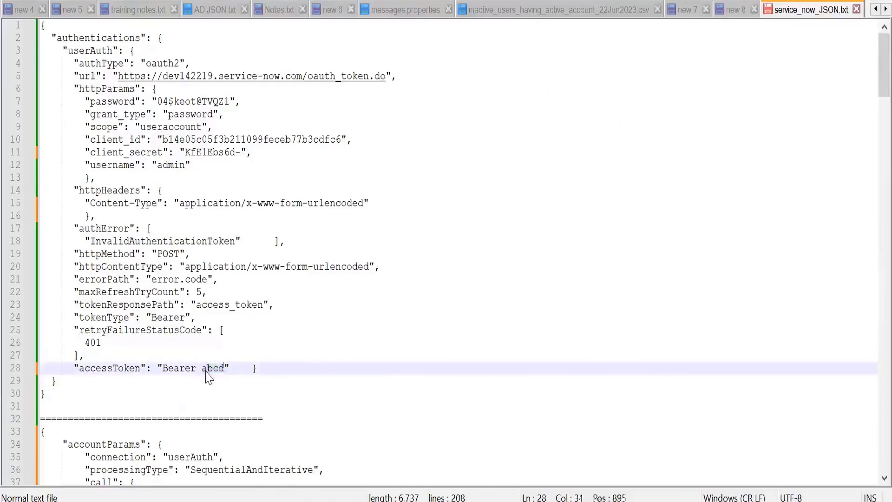
double_click(207, 369)
- Return to the Saviynt log and highlight the pullObjectsByRest exception and the token Expiry Exception block entry below its stack trace
key(alt+Tab)
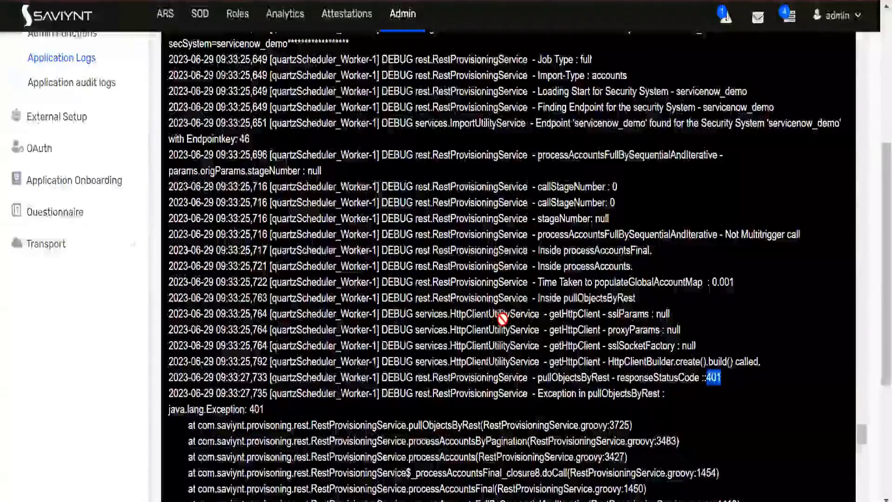
scroll(534, 318, down, 2)
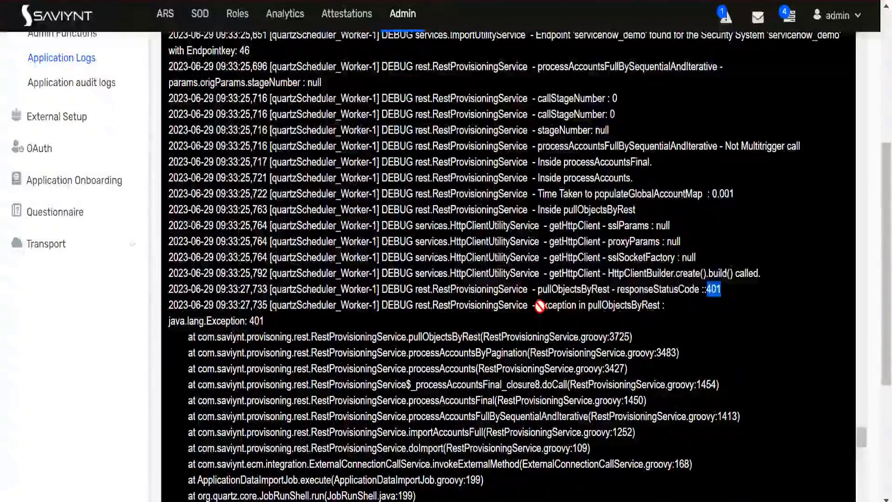
drag(538, 306, 625, 319)
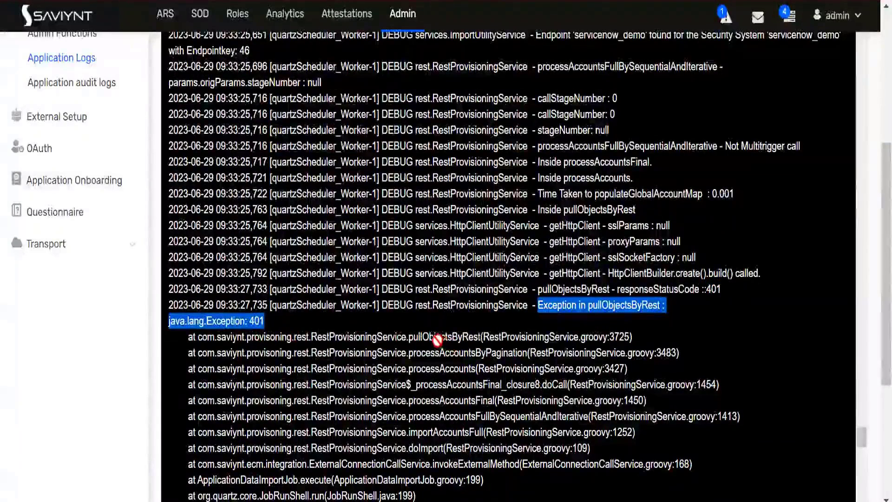
scroll(437, 339, down, 2)
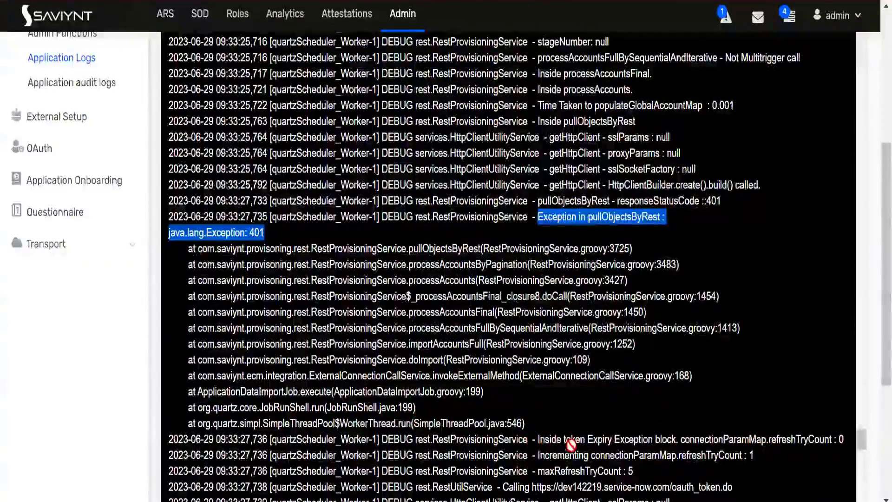
drag(593, 442, 675, 444)
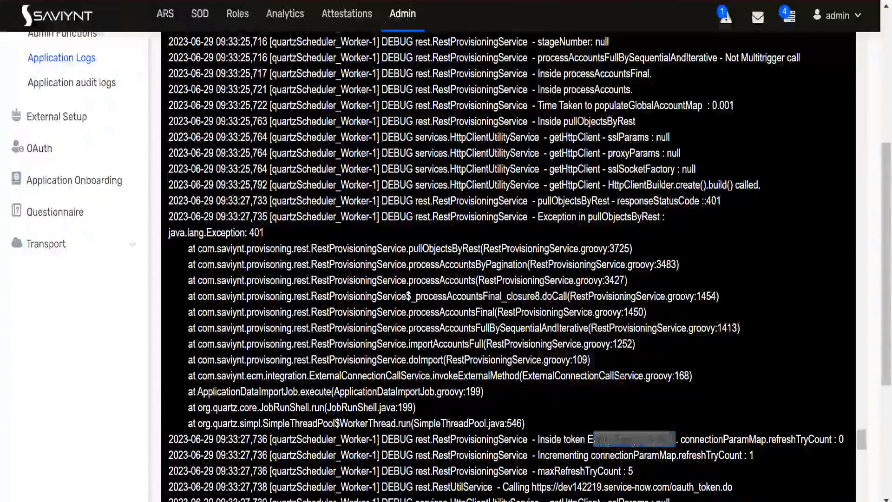
- Compare the connectionParamMap.refreshTryCount entry in the log with the maxRefreshTryCount setting in service_now_JSON.txt, highlighting both
key(alt+Tab)
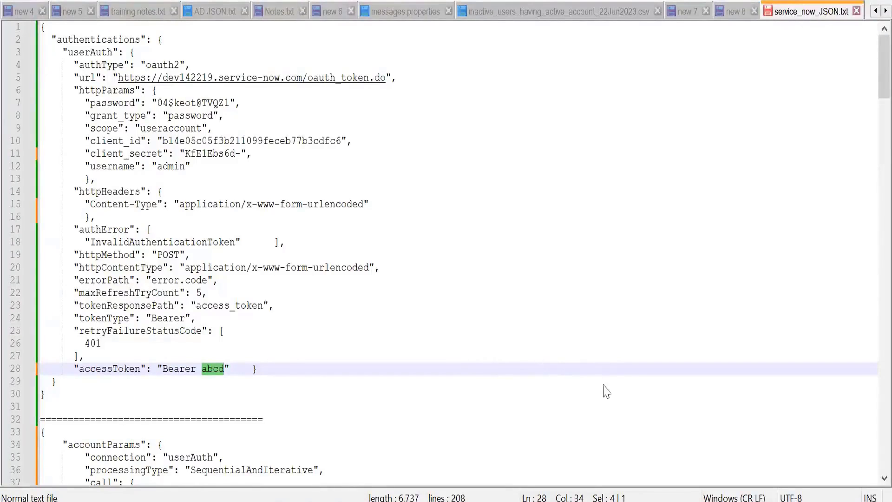
key(alt+Tab)
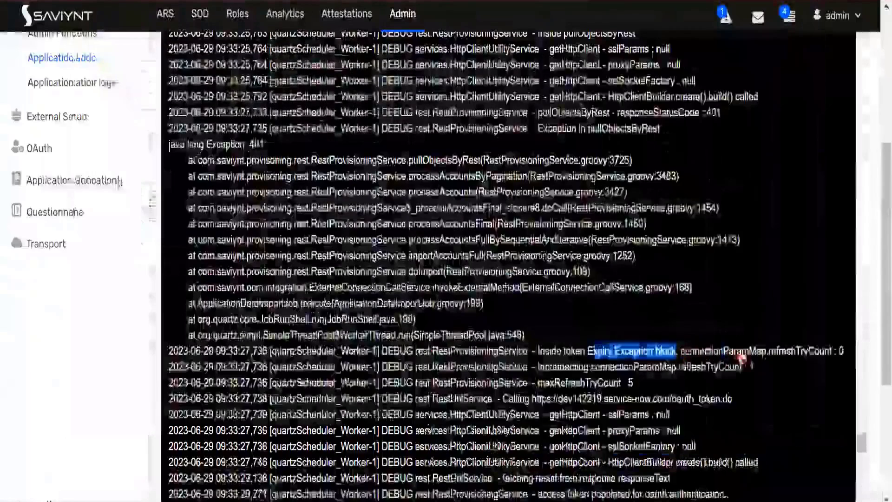
drag(680, 351, 831, 356)
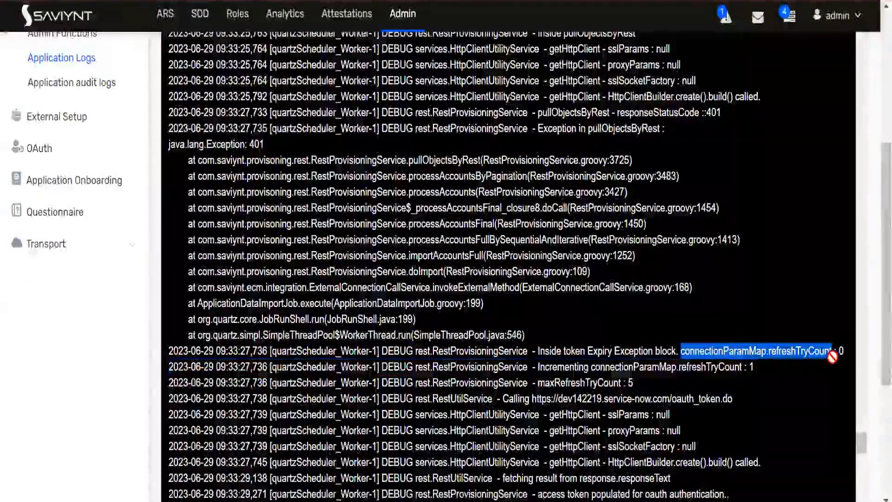
key(alt+Tab)
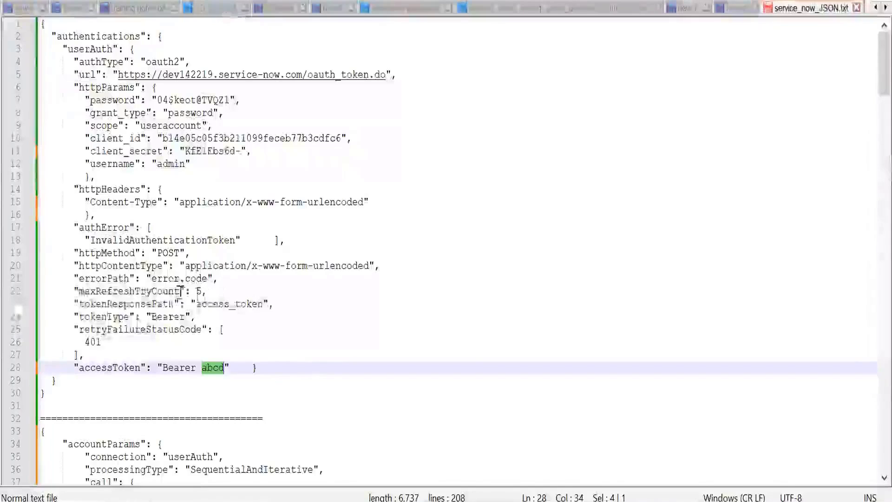
drag(79, 291, 197, 291)
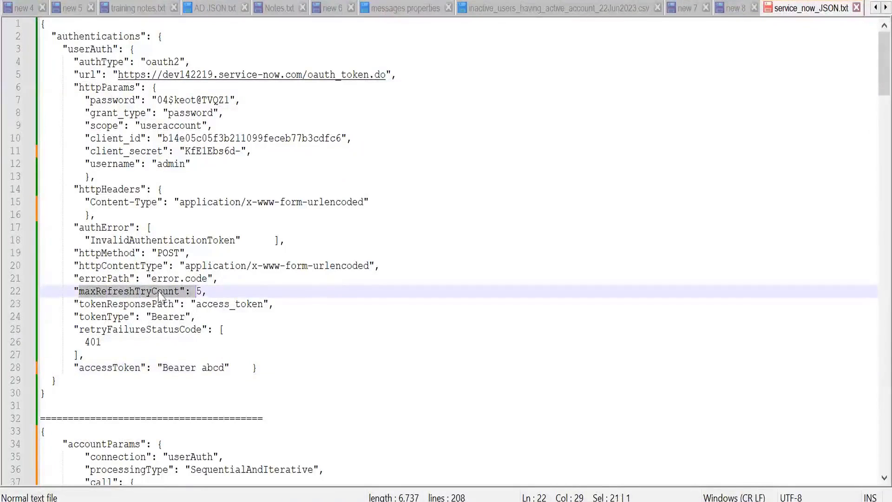
click(195, 291)
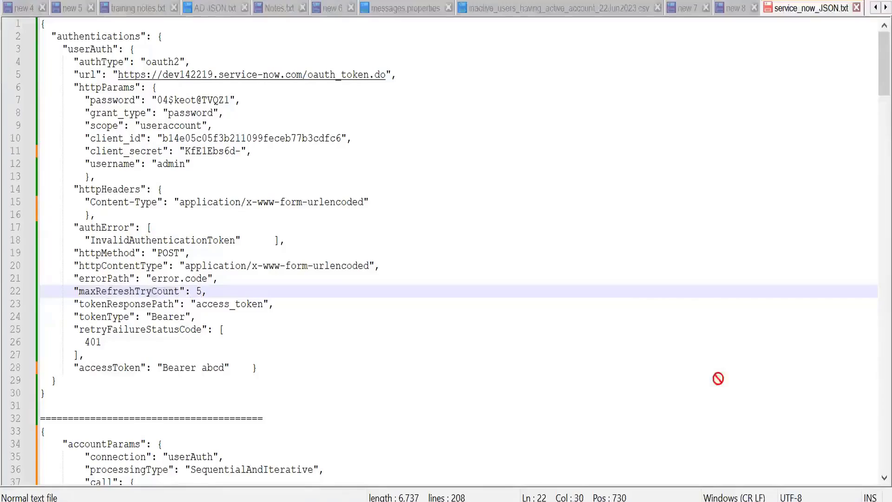
- Go back to the Saviynt log and examine the refreshTryCount increment entry, highlighting it, and the maxRefreshTryCount line below
key(alt+Tab)
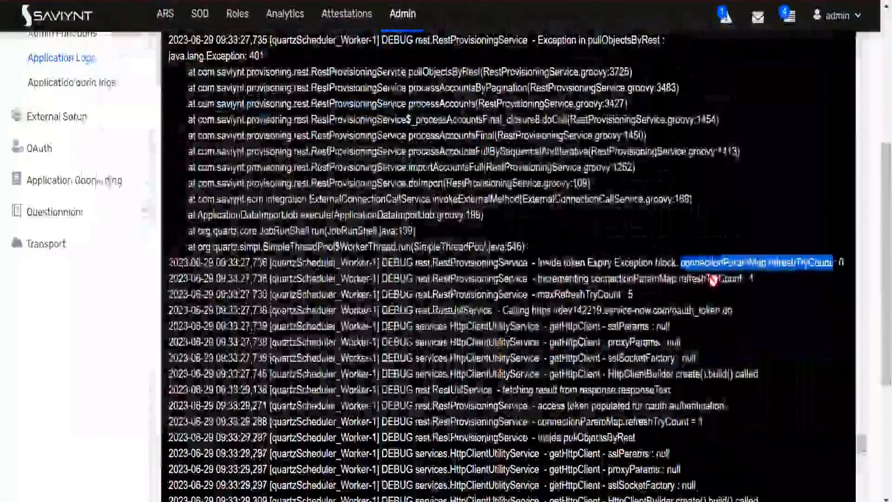
drag(753, 279, 545, 280)
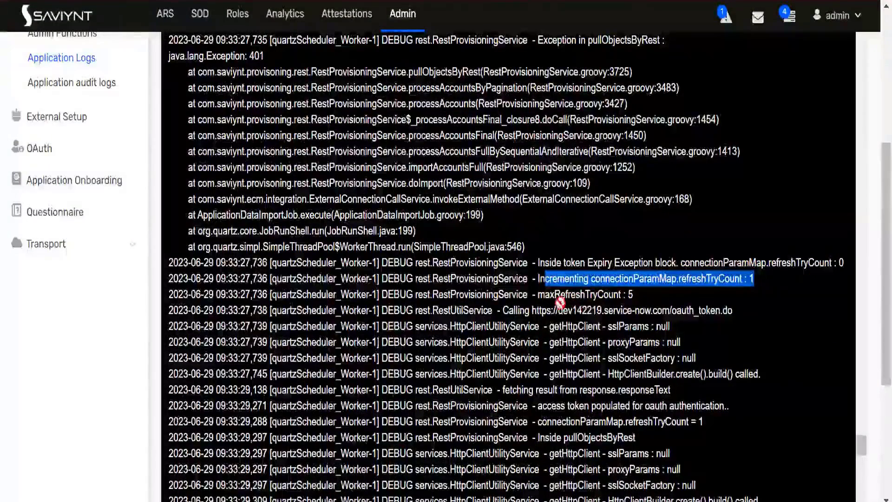
click(561, 295)
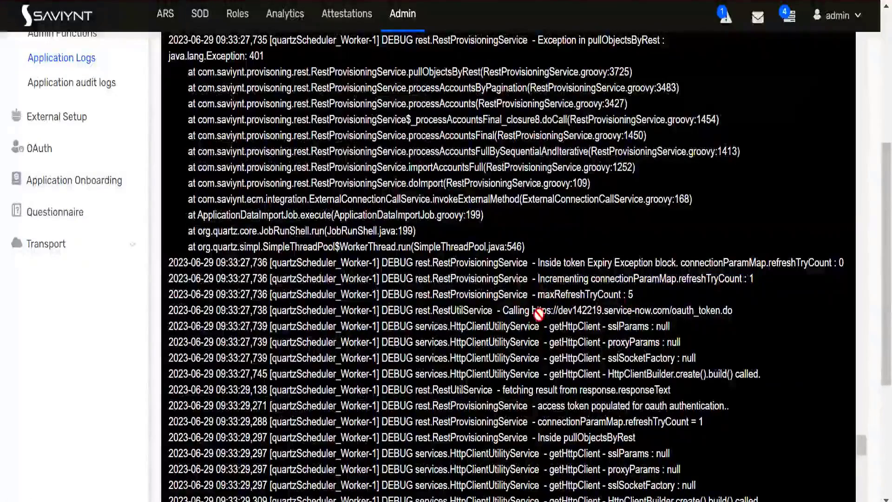
- Highlight the oauth_token.do URL in the log's Calling entry and compare it with the authentication url in service_now_JSON.txt
drag(538, 296, 727, 320)
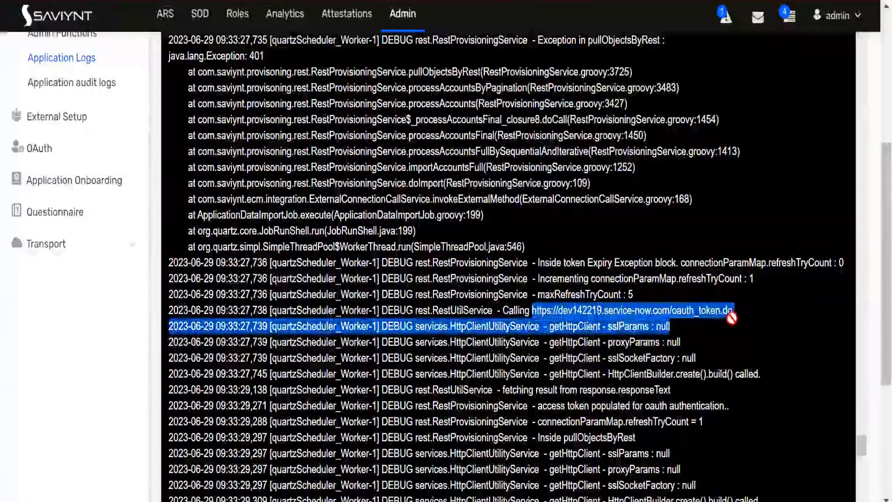
drag(731, 318, 733, 311)
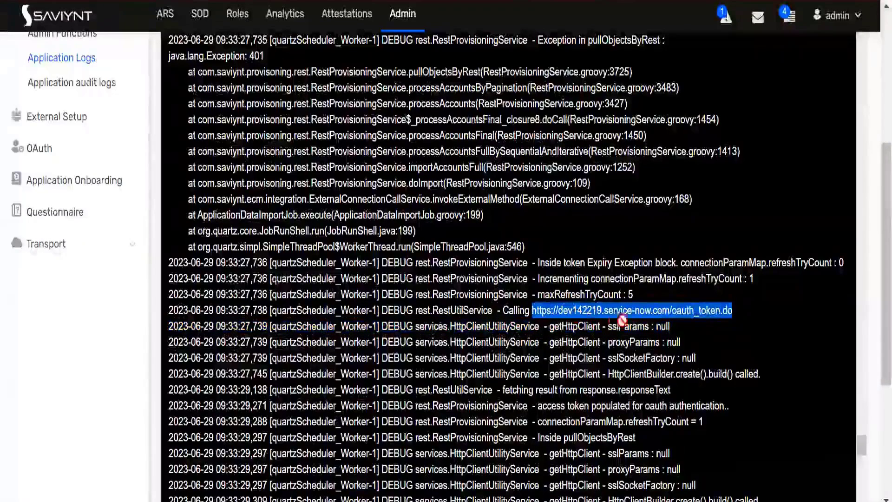
key(alt+Tab)
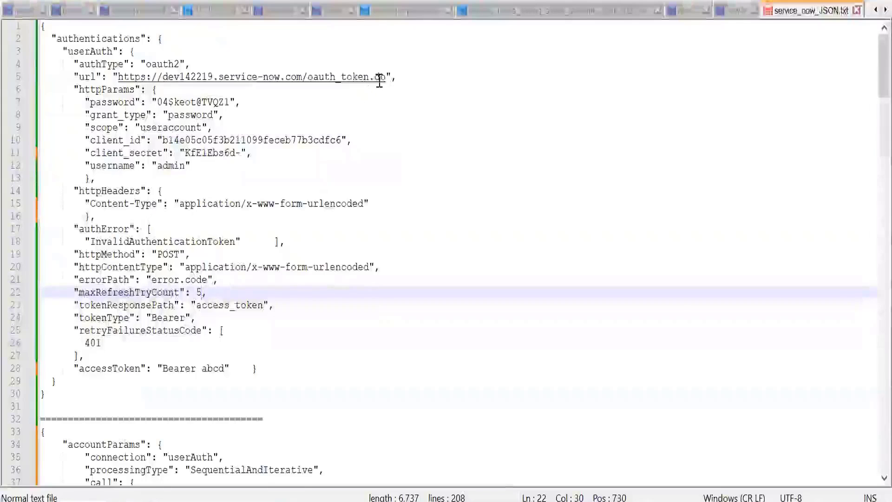
- Return to the Saviynt log and highlight the "access token populated for oauth authentication" entry below the token URL call
key(alt+Tab)
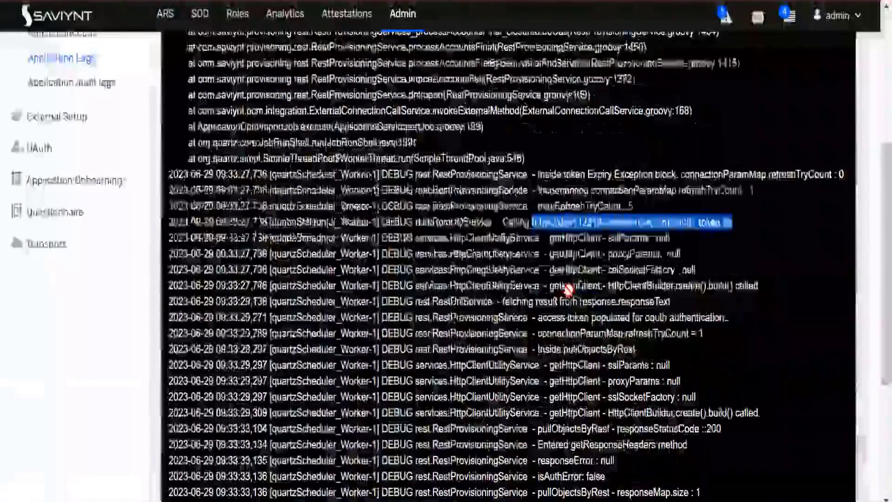
scroll(569, 289, down, 2)
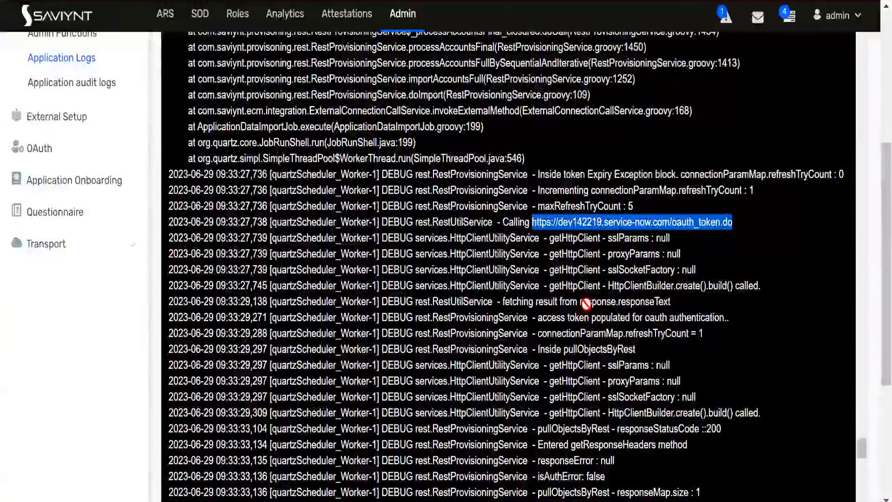
click(632, 311)
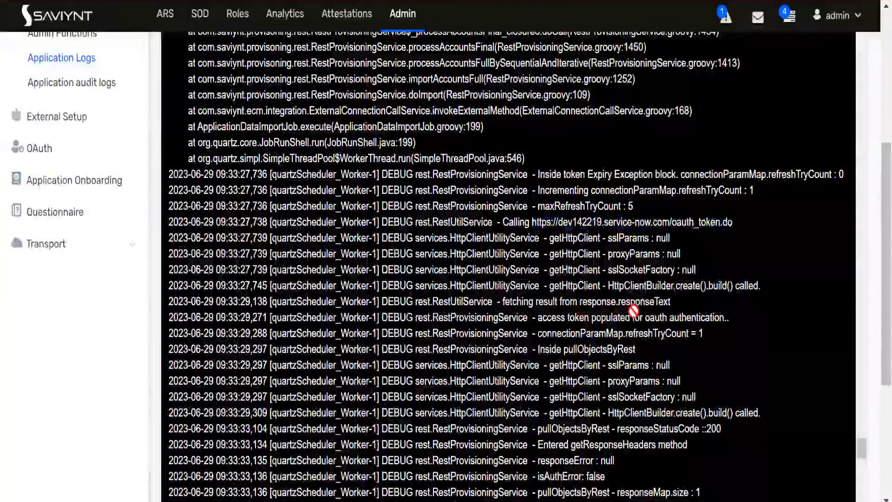
mouse_move(540, 320)
mouse_down()
mouse_move(723, 321)
mouse_move(552, 312)
mouse_move(541, 318)
mouse_move(574, 320)
mouse_move(537, 319)
mouse_up()
drag(537, 319, 719, 323)
- Highlight pullObjectsByRest and its responseStatusCode value in the log entry following the token refresh, and switch away from the log
scroll(718, 322, down, 2)
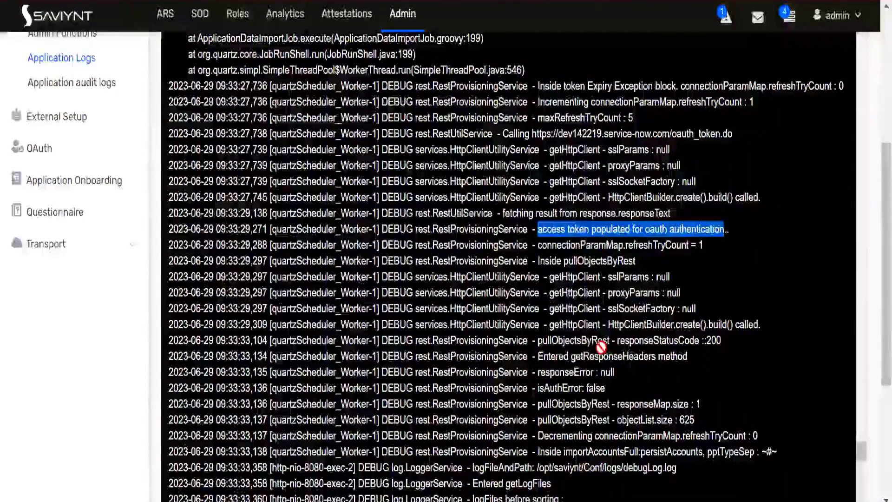
drag(539, 341, 616, 341)
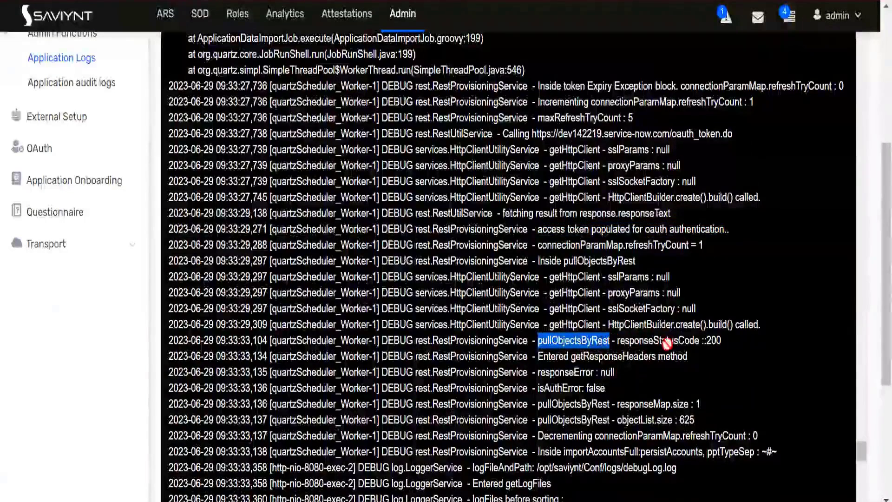
double_click(691, 340)
drag(701, 341, 724, 345)
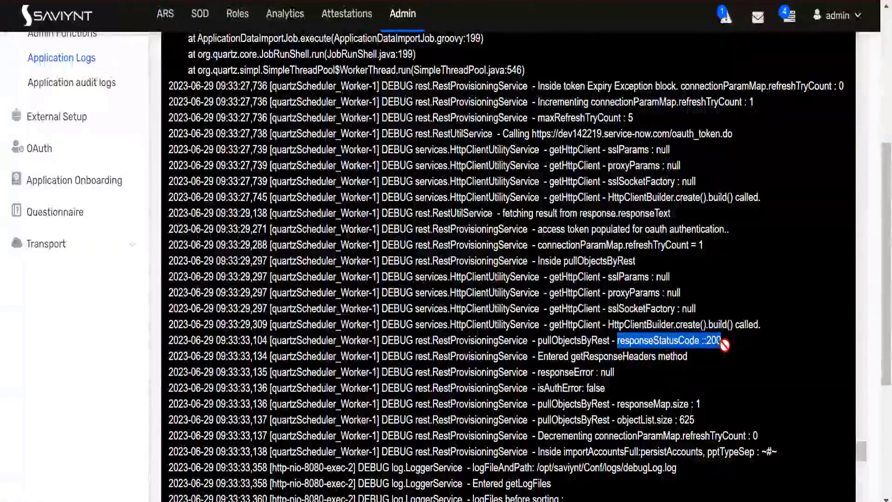
key(alt+Tab)
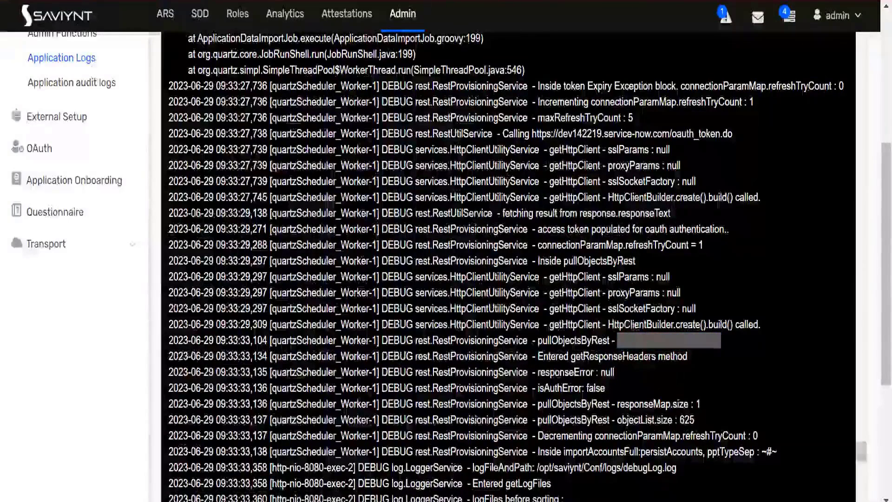